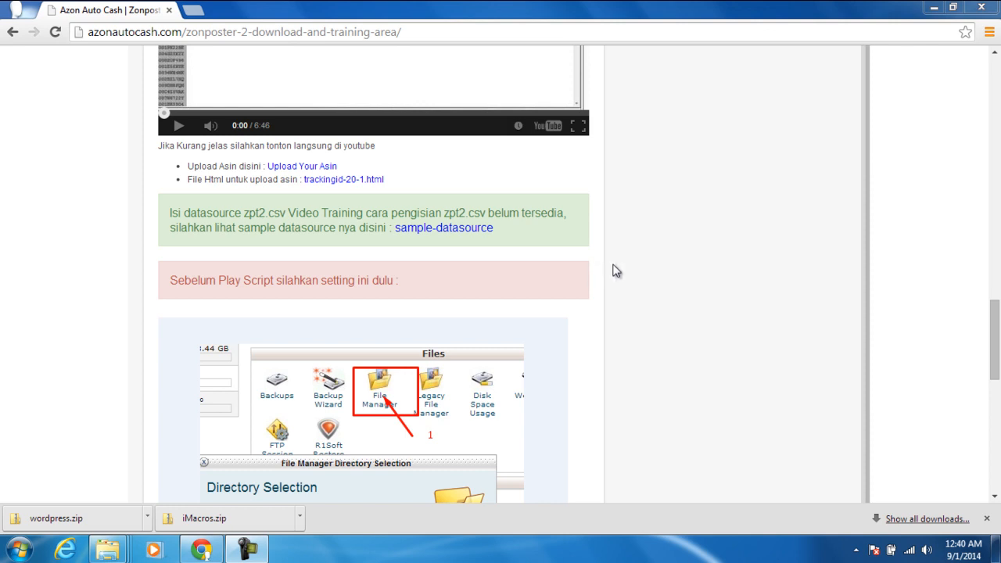
Step: Download the zpt21.xlsx spreadsheet template from the Zonposter page
click(463, 233)
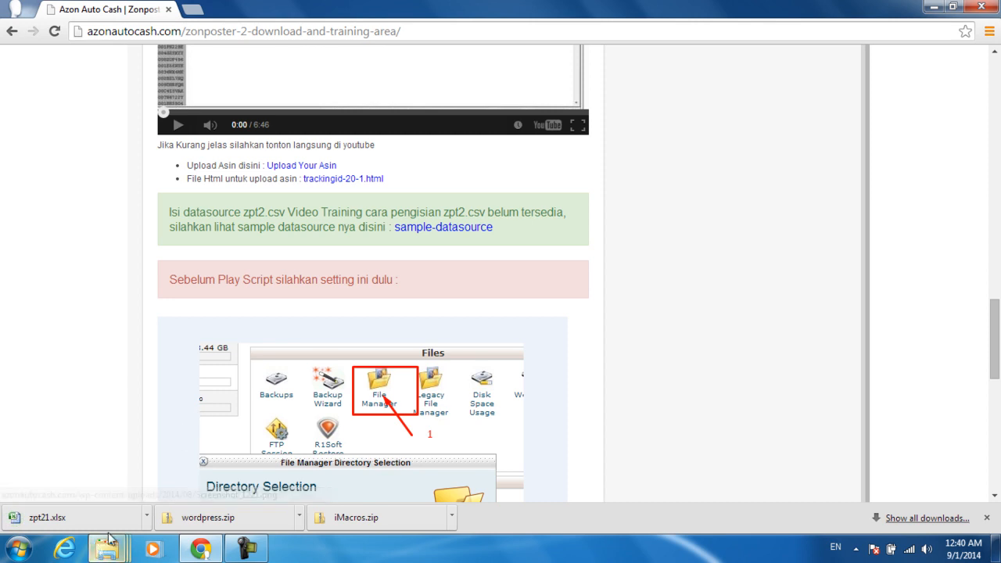
Step: Locate zpt21.xlsx in the Downloads folder and rename it to zpt2.xlsx
click(147, 519)
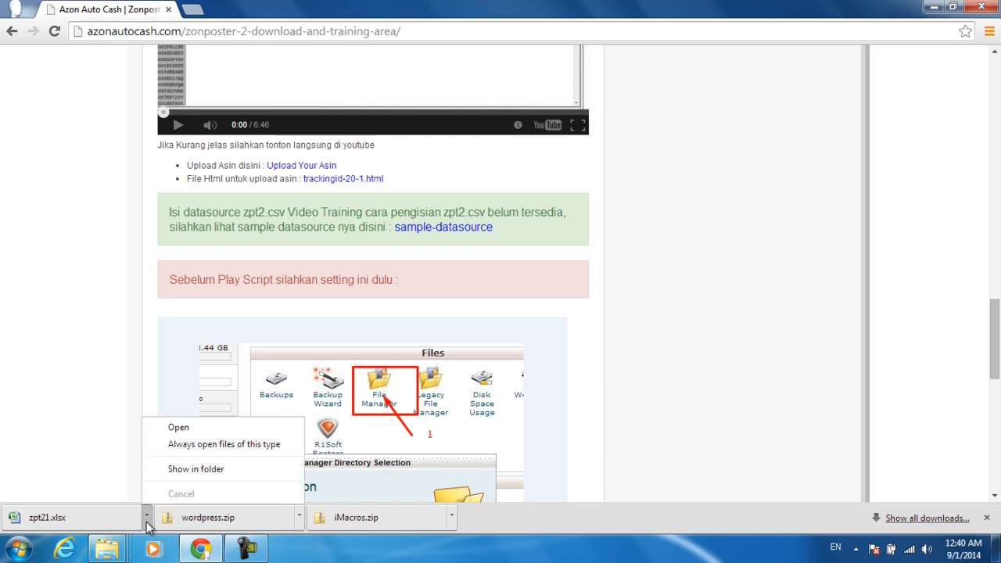
click(188, 469)
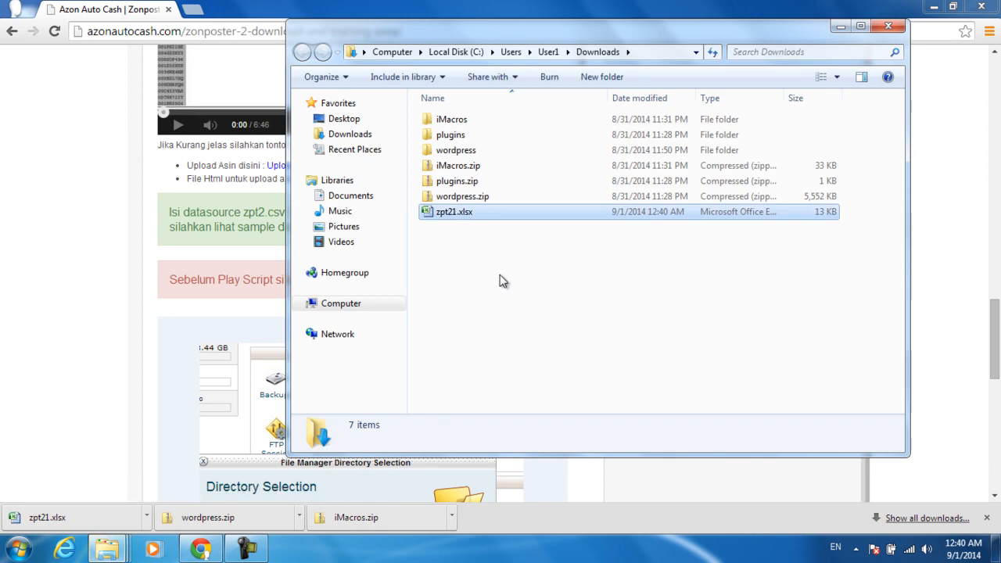
double_click(447, 212)
right_click(447, 213)
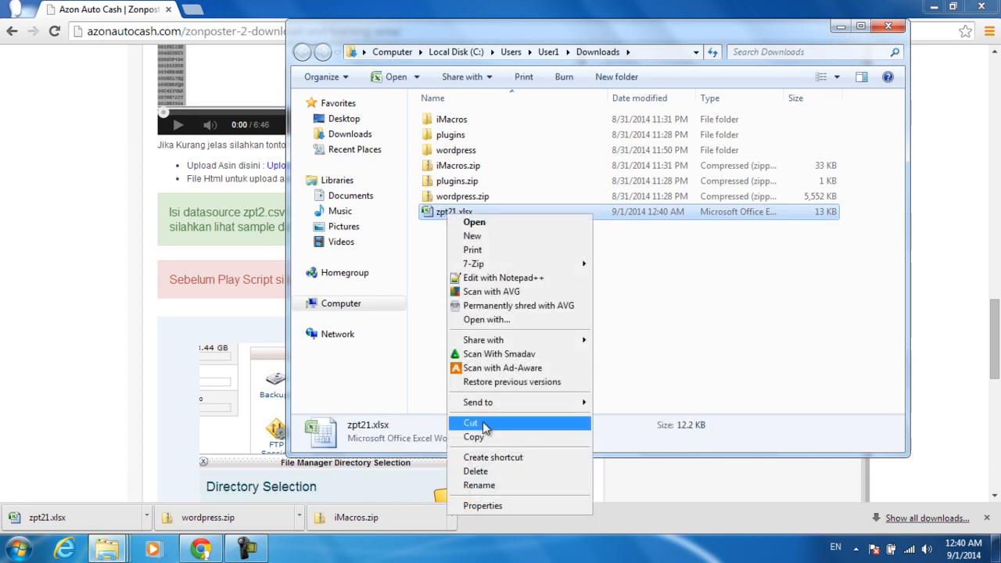
click(483, 488)
click(455, 212)
key(Right)
key(BackSpace)
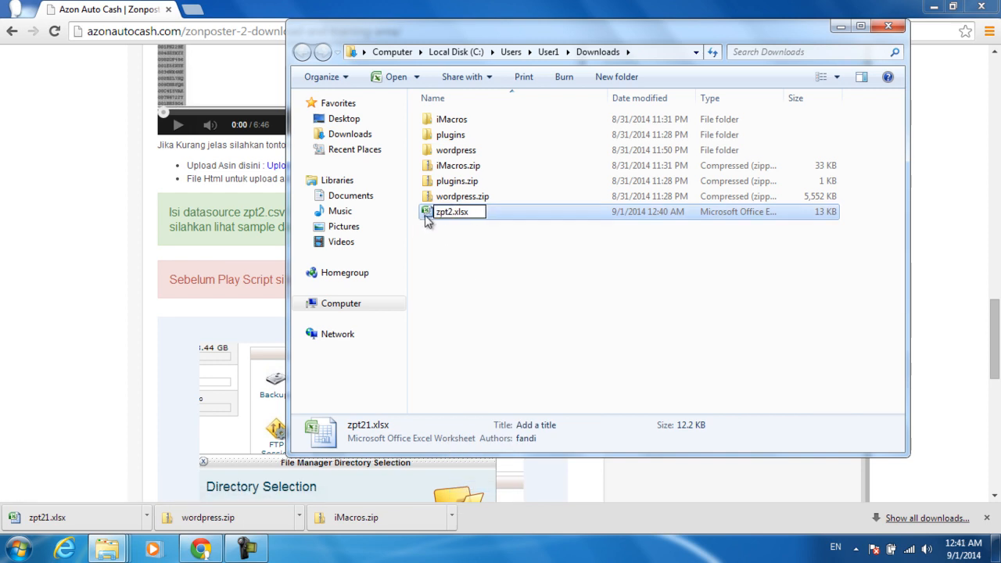
key(Return)
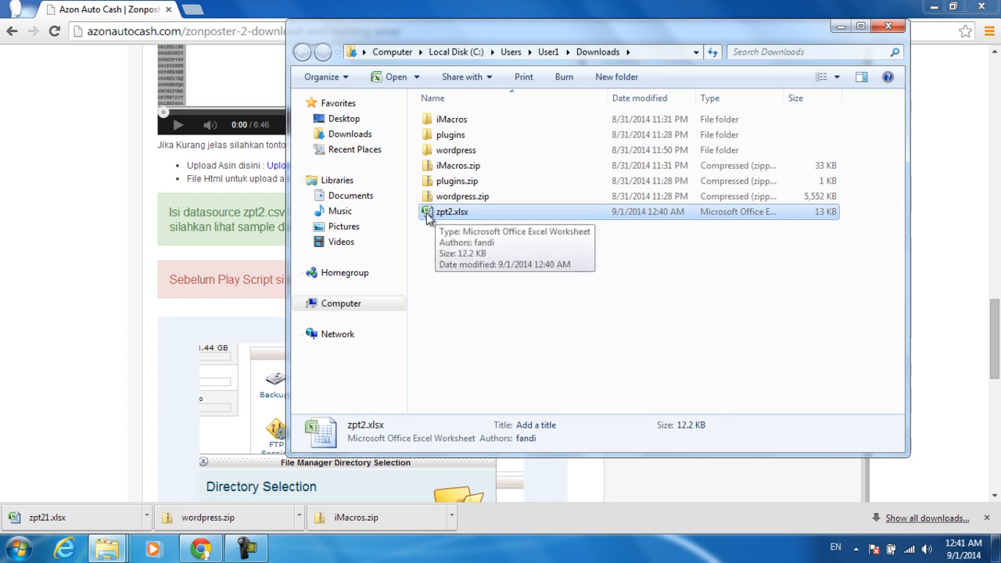
Step: Open zpt2.xlsx in Excel and read across the header row starting from A1
click(387, 79)
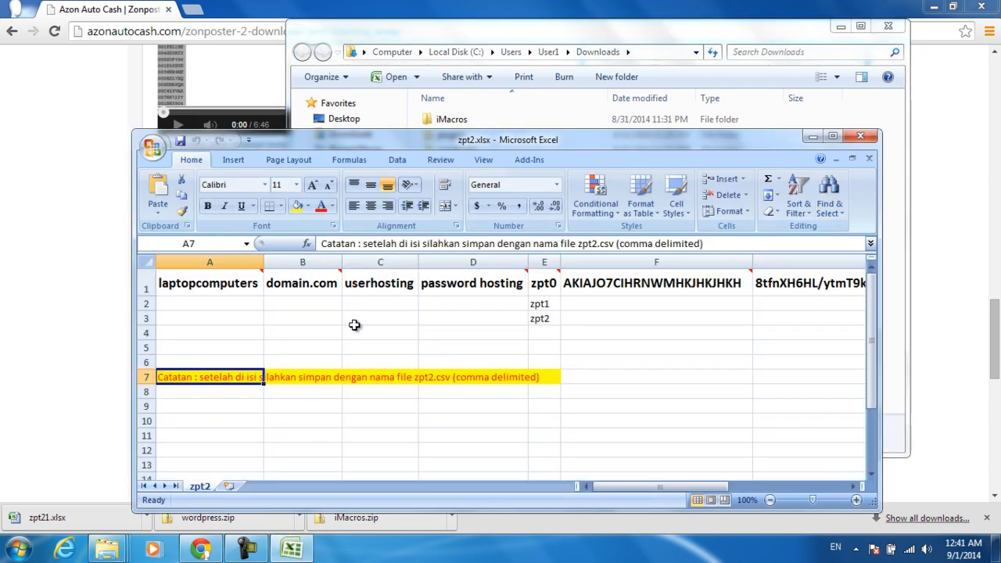
click(293, 348)
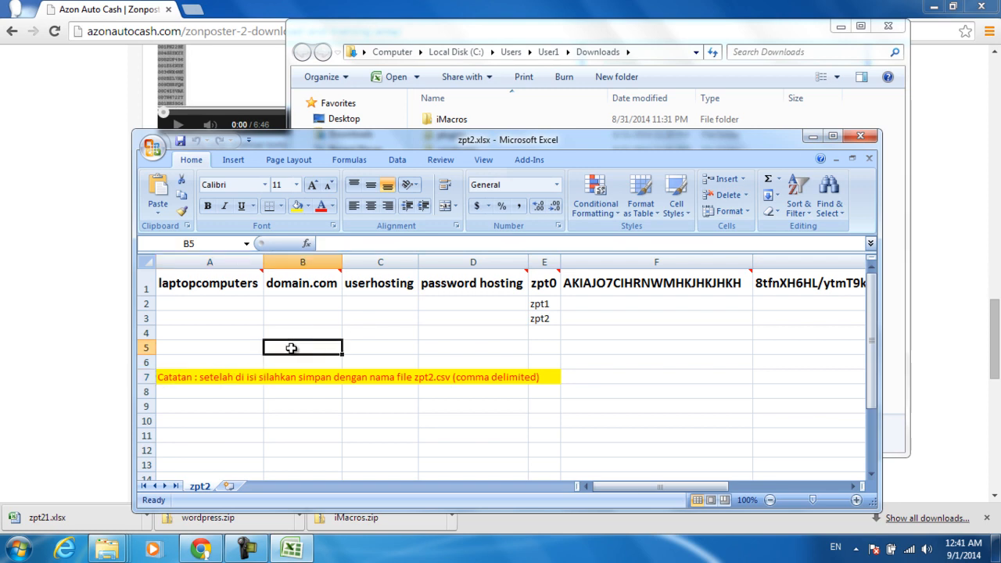
click(178, 286)
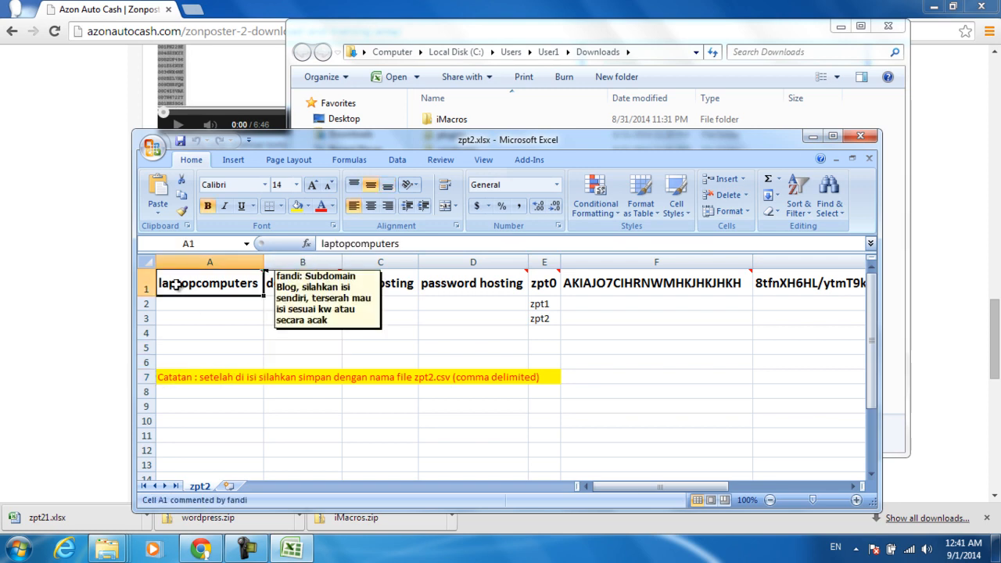
key(Right)
key(Right)
key(Right)
key(Right)
key(Right)
key(Right)
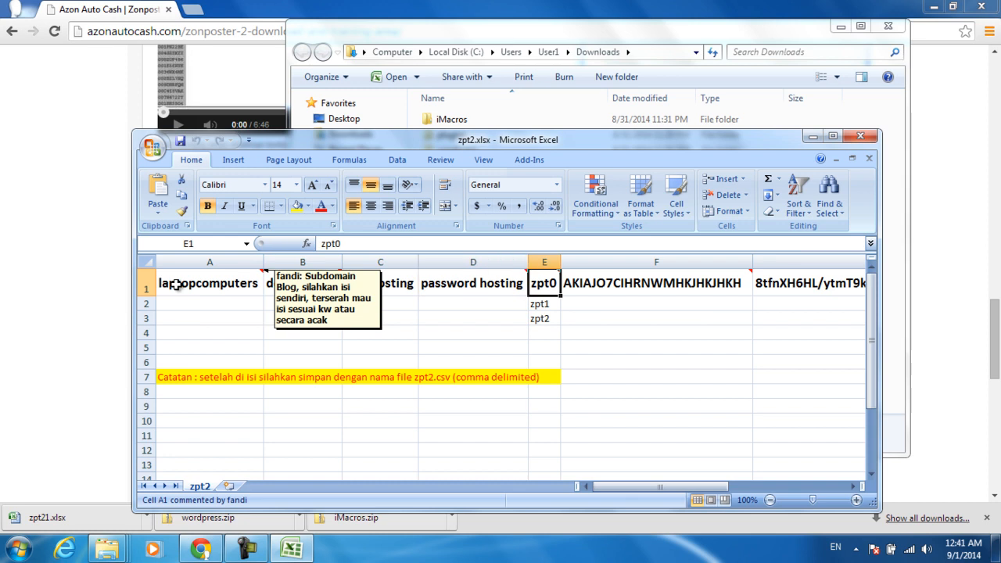
key(Right)
key(Right)
key(Right)
key(Right)
key(Right)
key(Right)
key(Right)
key(Left)
key(ctrl+Home)
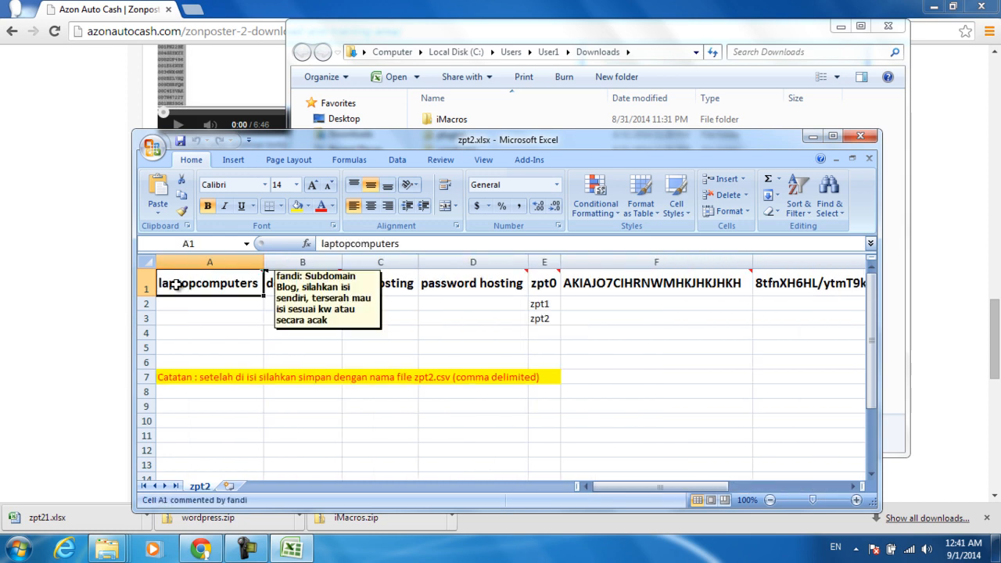
Step: Review the headers again up to the AWS key in F1, then move to cell B4
key(Right)
key(Right)
key(Right)
key(Right)
key(Right)
key(Left)
key(ctrl+Home)
key(Down)
key(Up)
key(Down)
key(Down)
key(Right)
key(Down)
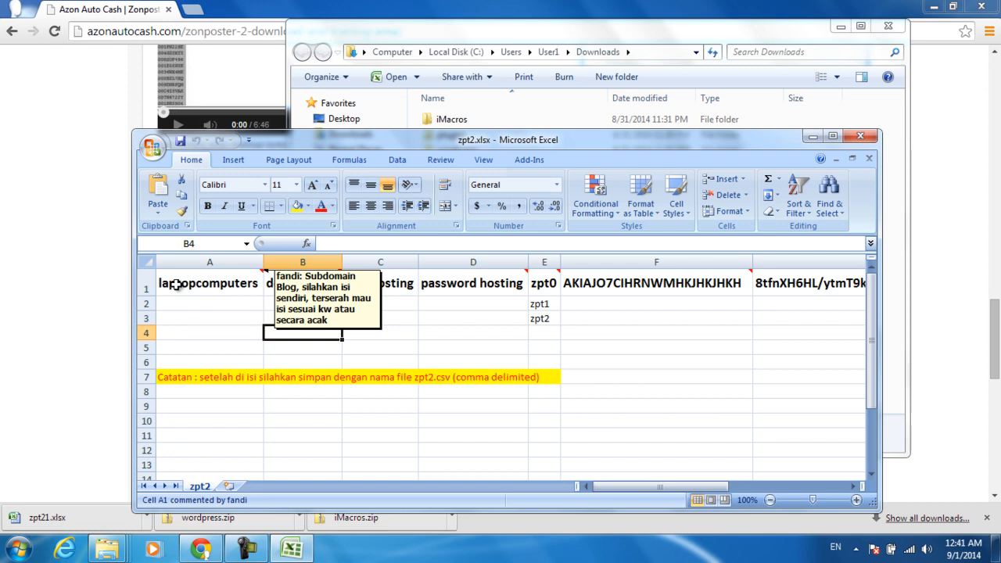
Step: Enter kitchenset.com in B4 and the keyword kitchen in A4
text(ki)
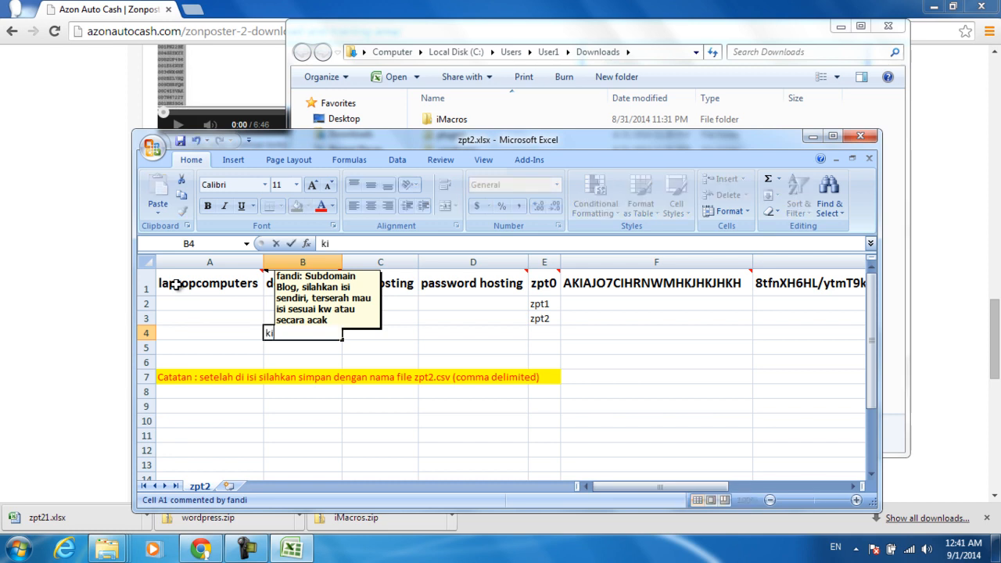
text(tchens)
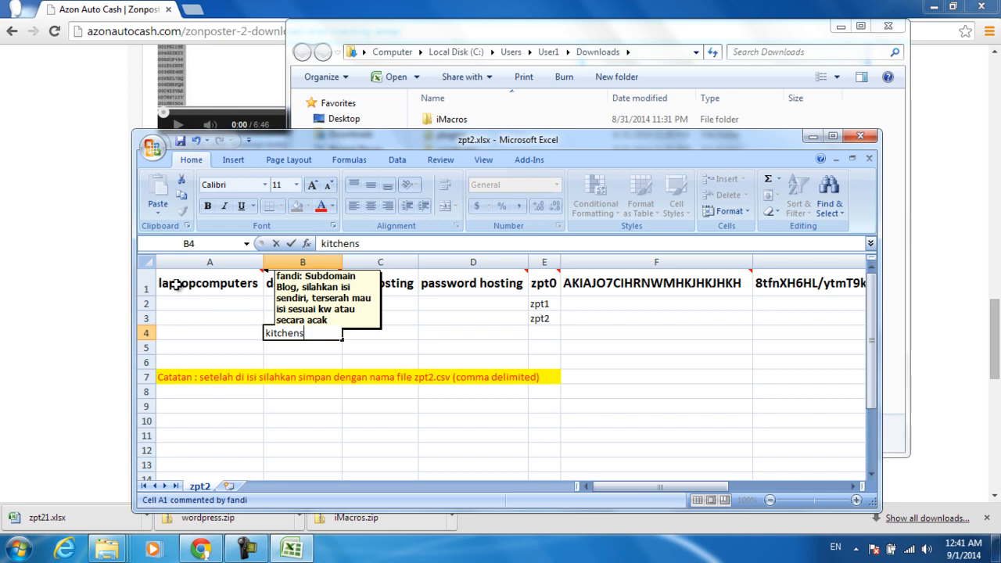
text(et.com)
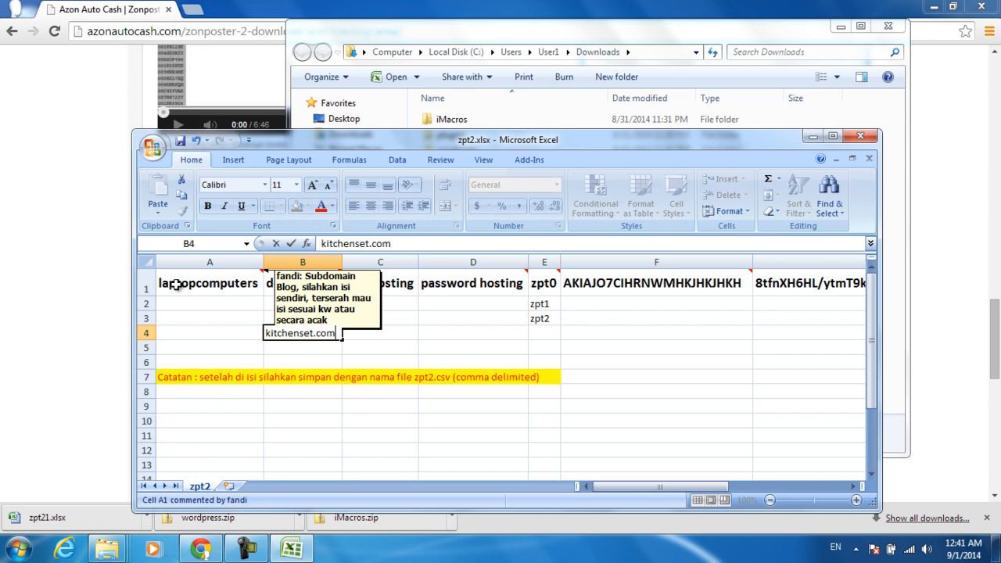
key(Return)
key(Left)
key(Up)
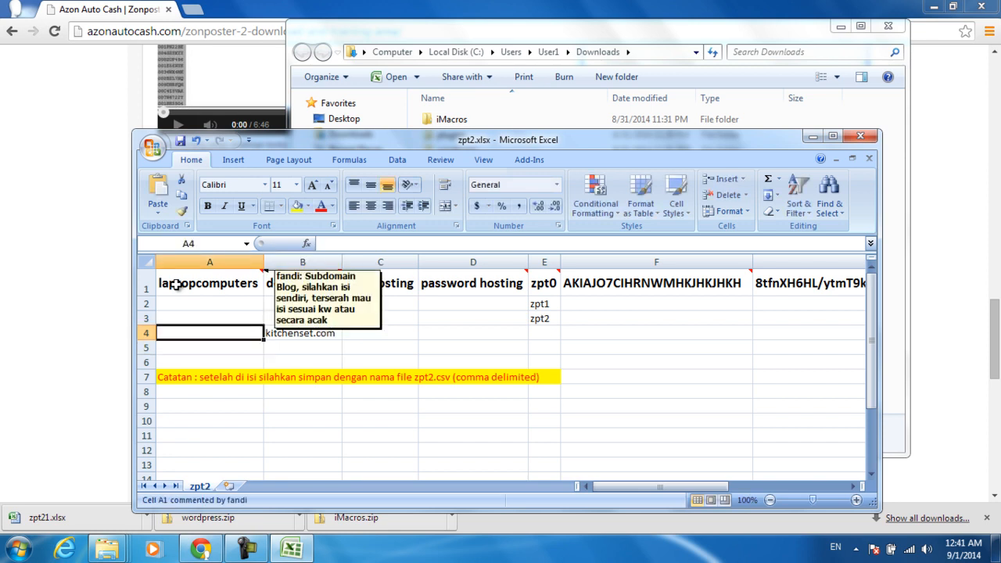
text(kit)
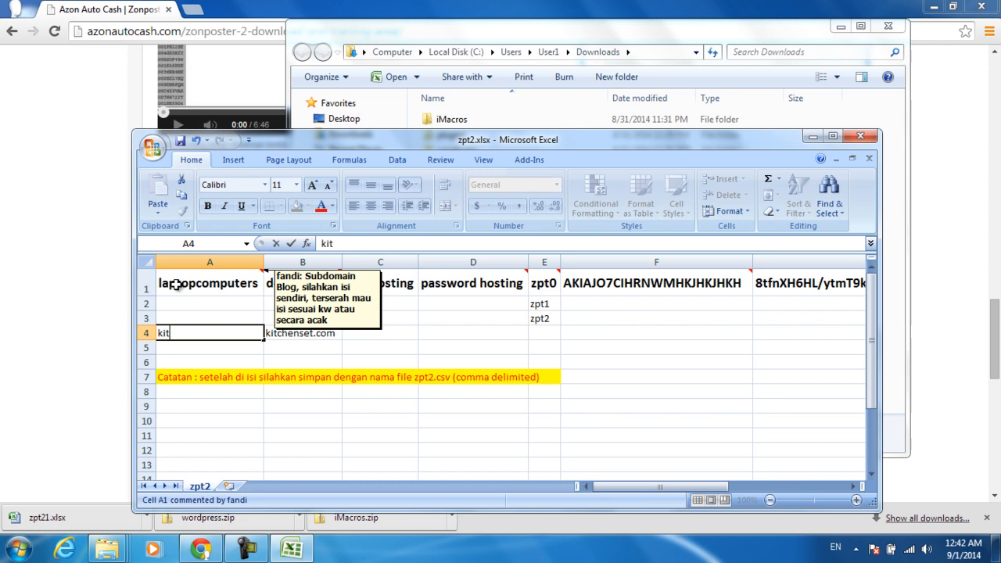
text(chen)
key(Return)
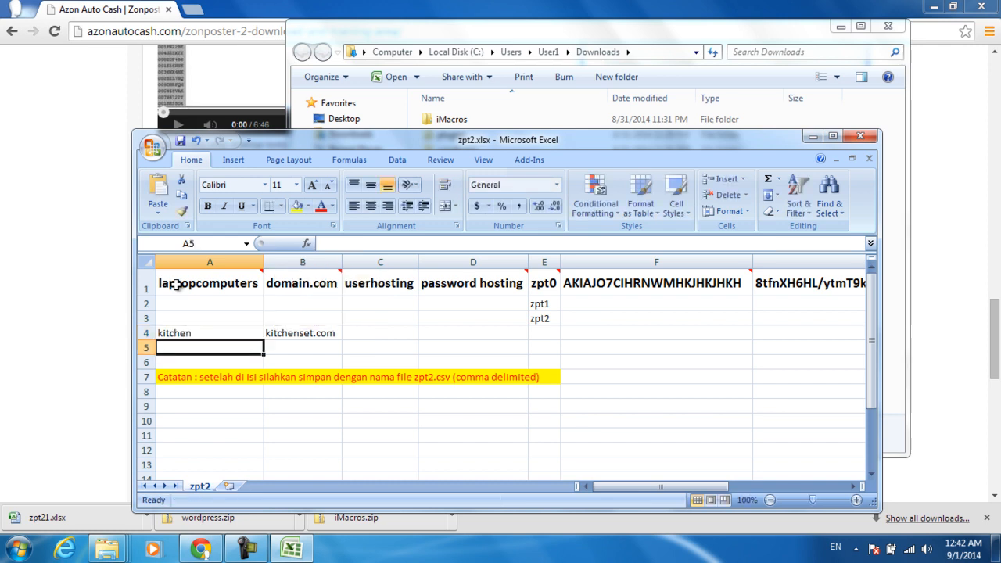
key(Up)
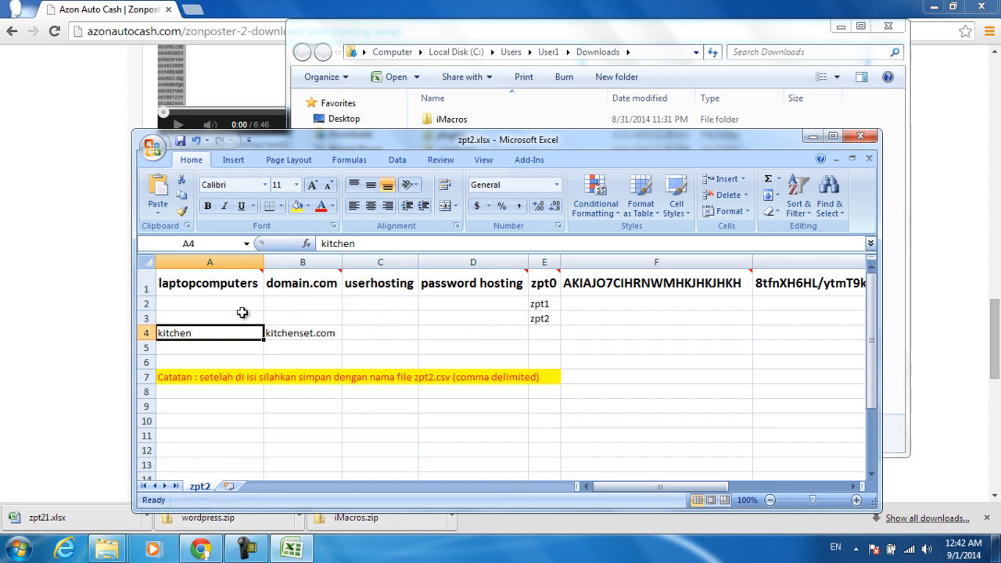
Step: Check cells A1 through A4, reading the comment on A1
click(306, 360)
click(216, 336)
click(200, 287)
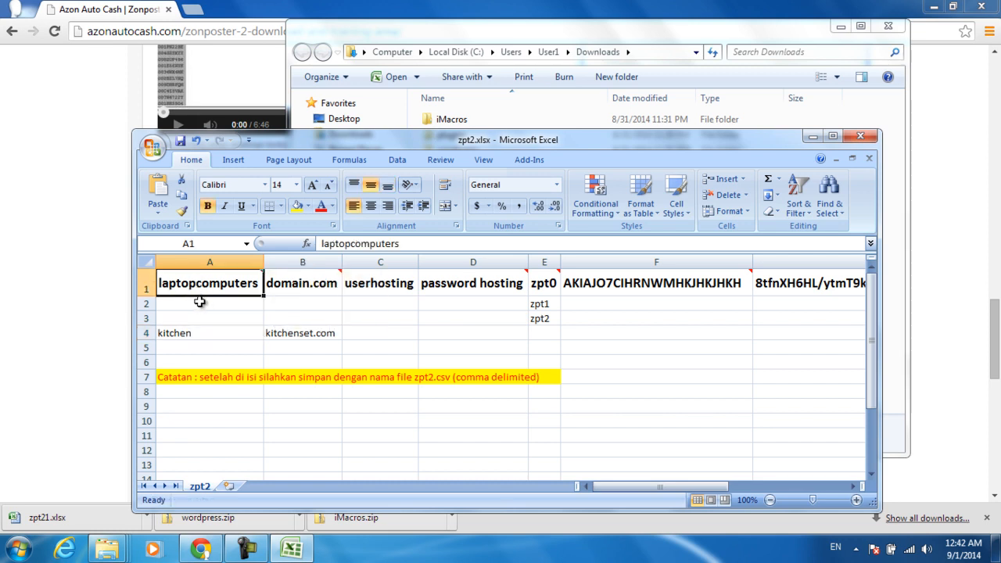
click(194, 313)
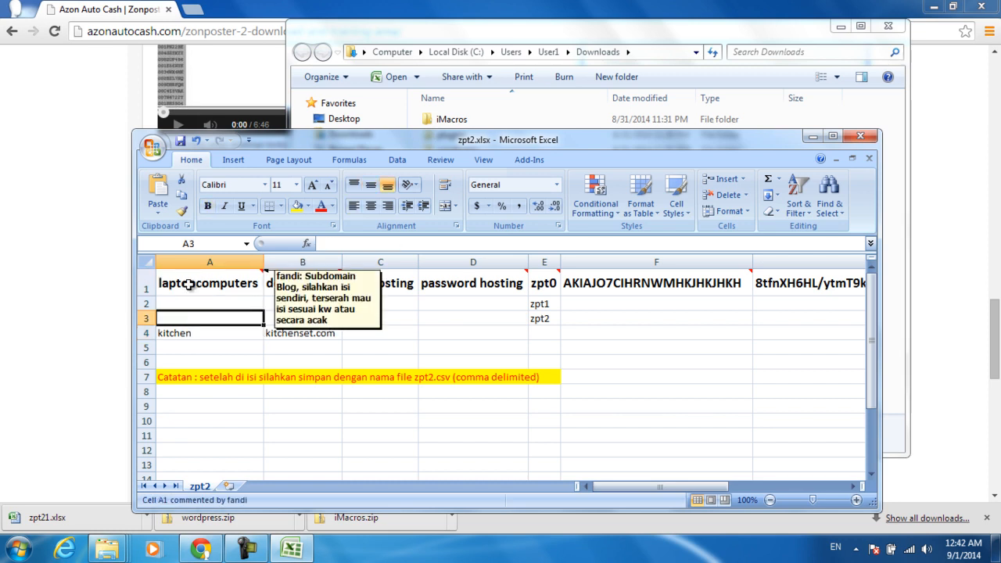
click(188, 285)
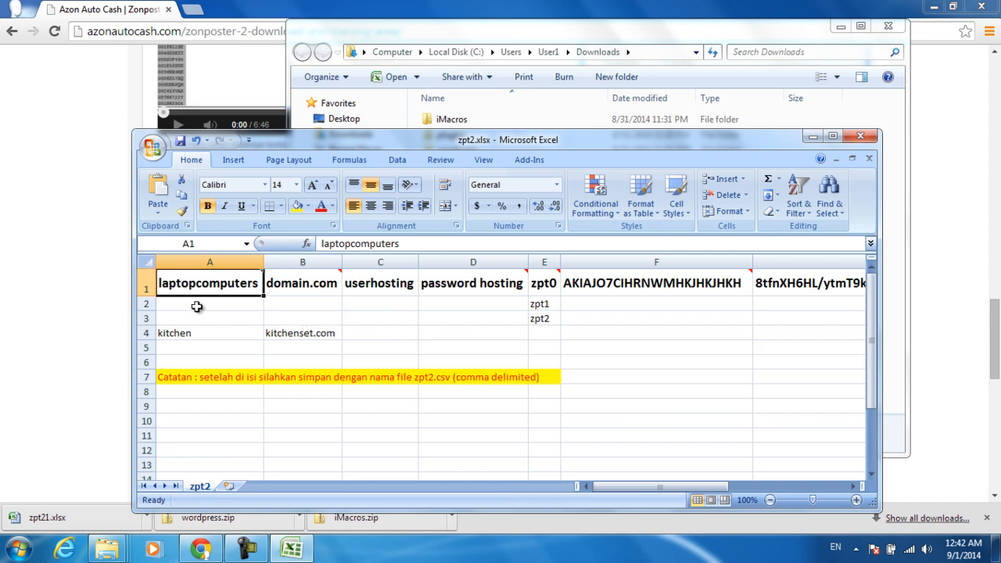
click(197, 306)
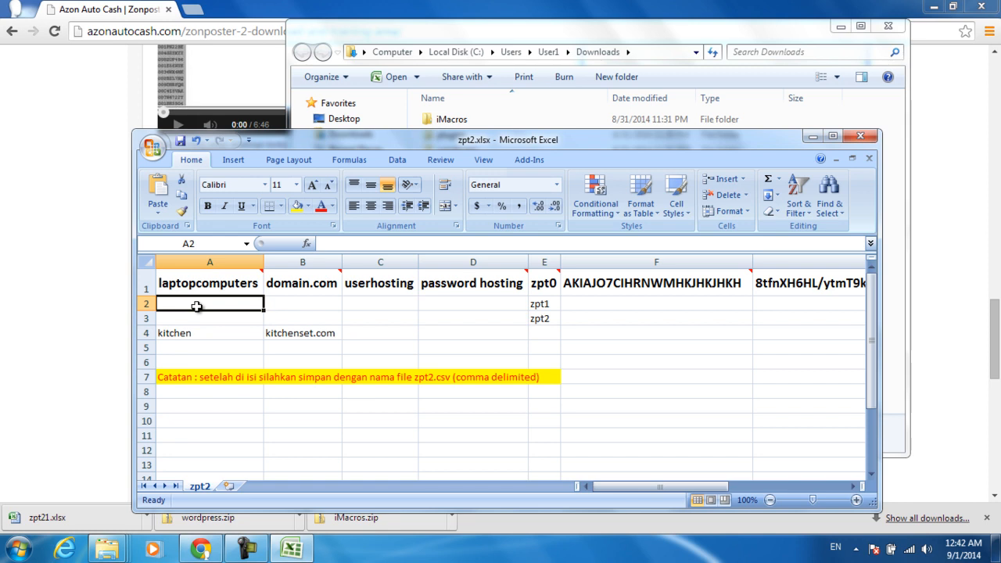
click(204, 283)
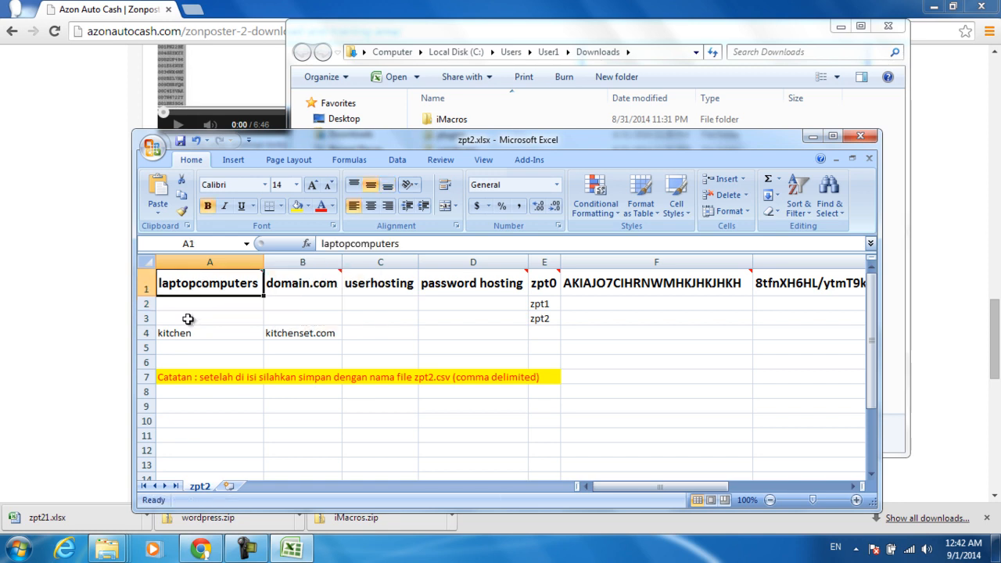
click(189, 319)
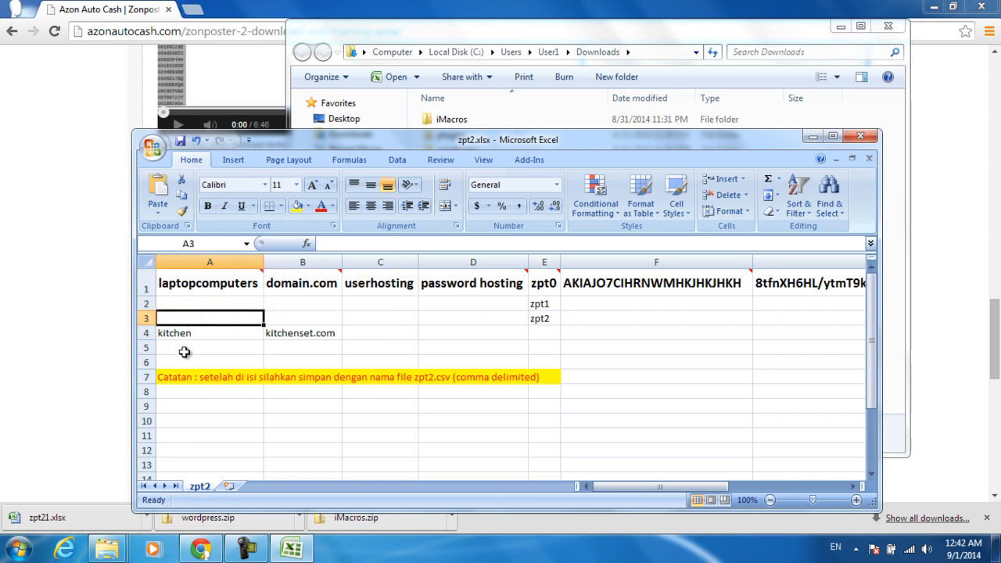
Step: Clear the kitchen sample row from cells A4 and B4
click(203, 302)
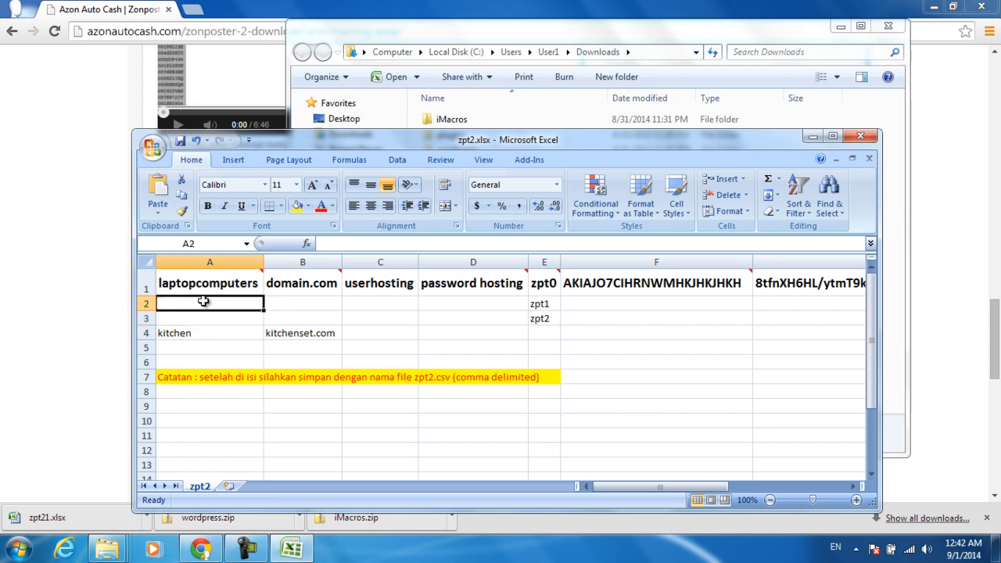
key(Right)
key(Up)
key(Down)
key(Down)
key(Down)
key(Delete)
key(Left)
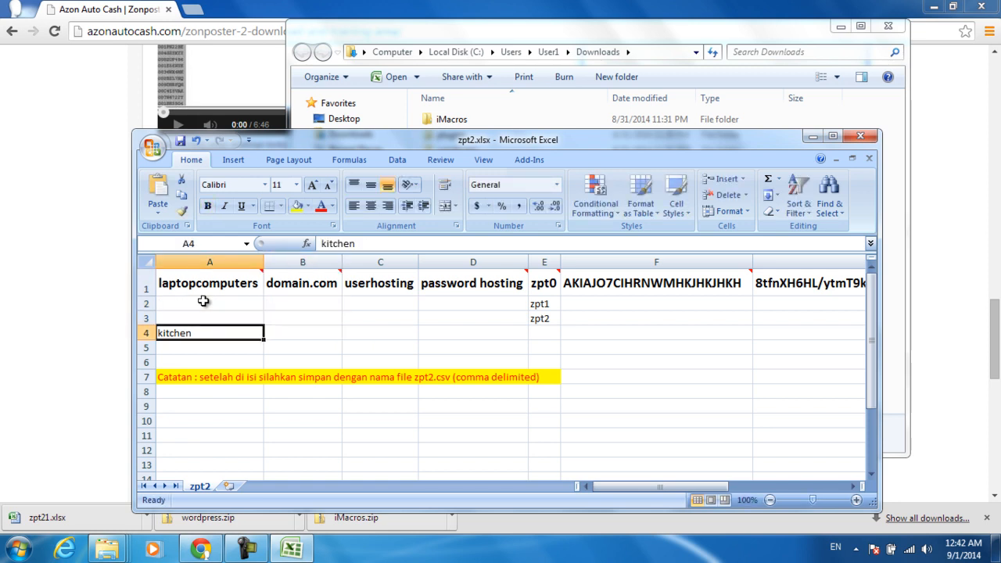
key(Delete)
key(Right)
key(Up)
key(Up)
key(Up)
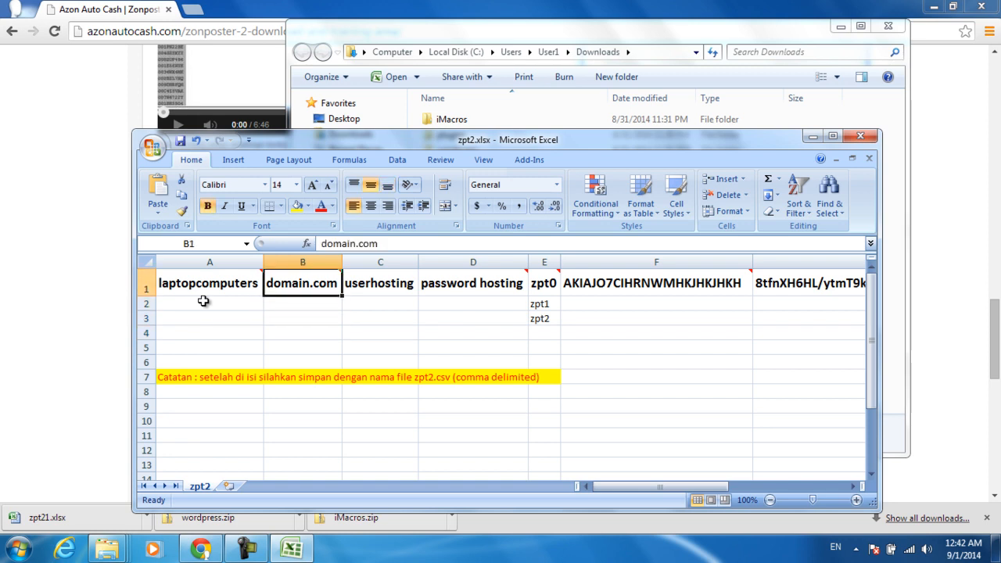
key(Down)
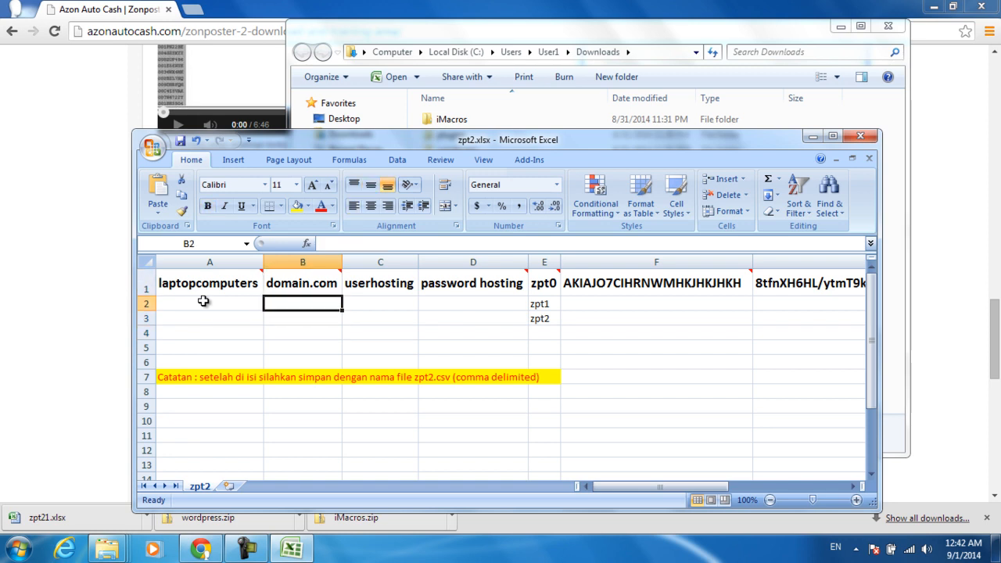
Step: Enter the domain com-articles.com in cell B2
text(con)
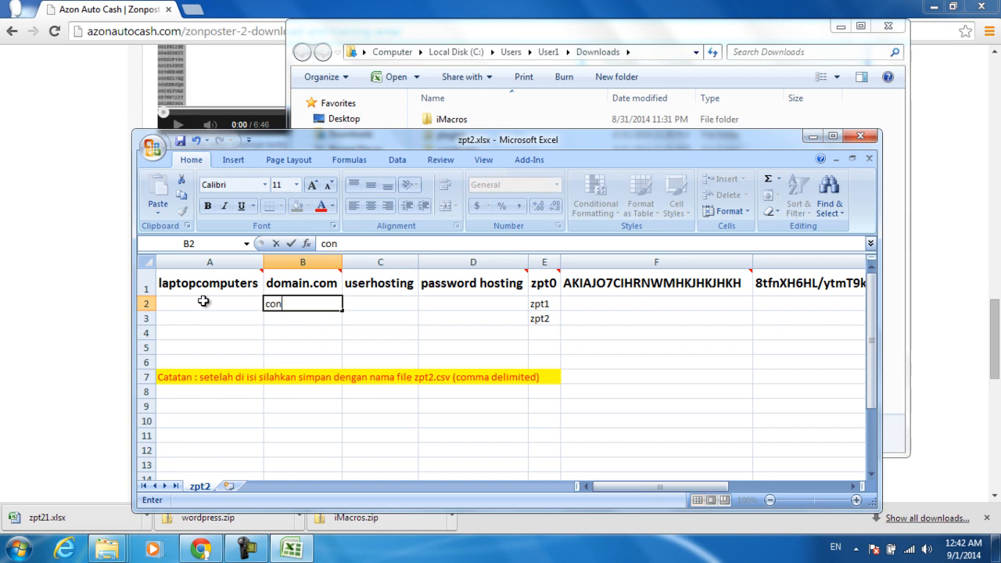
key(BackSpace)
text(m-articles)
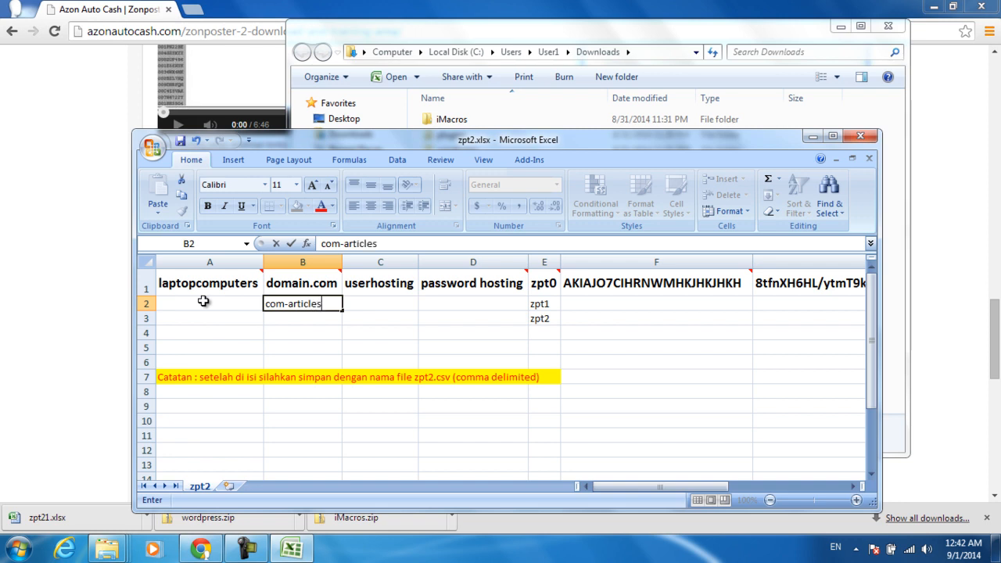
text(.com)
key(Return)
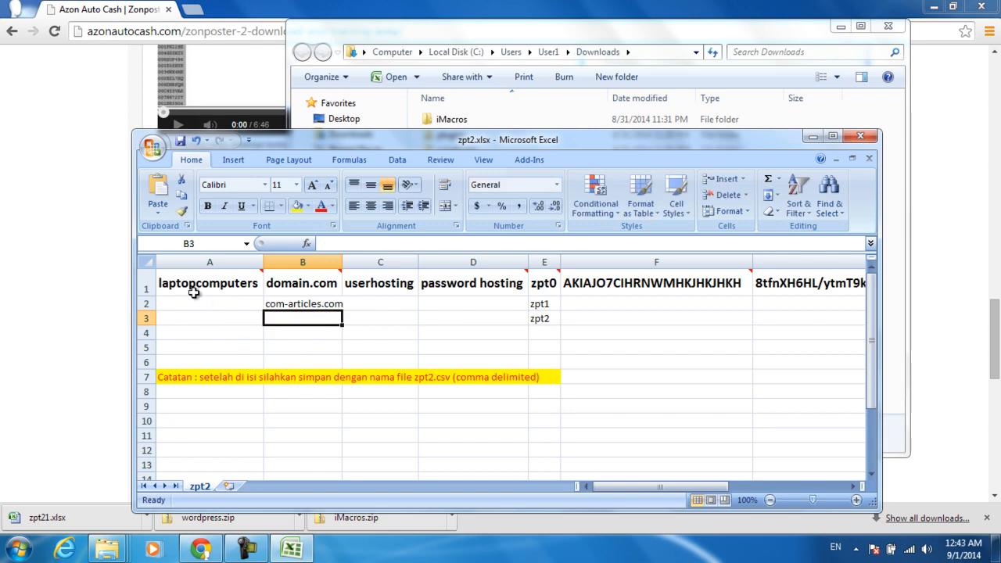
Step: Read the comments on the A1, B1 and C1 header cells
click(187, 284)
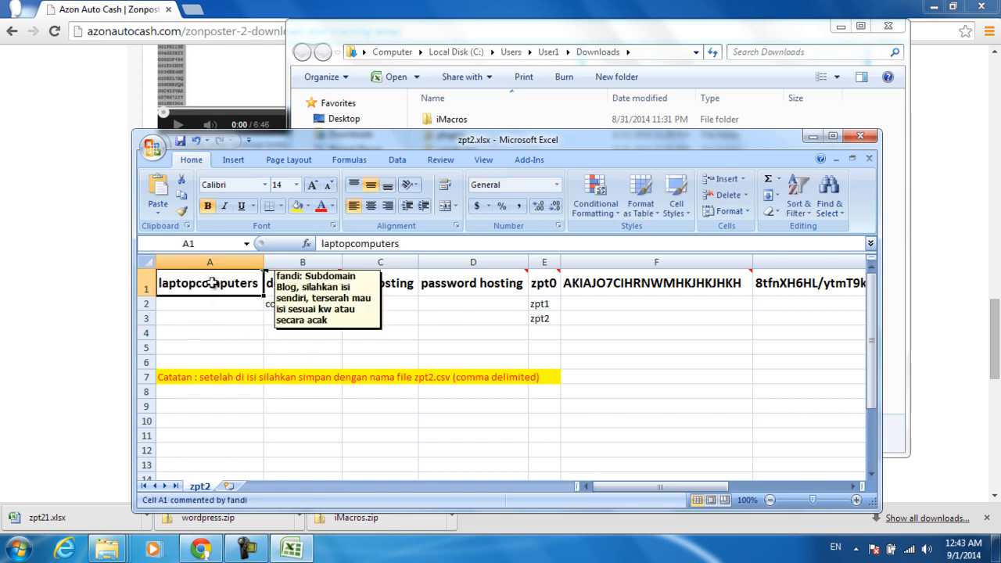
click(273, 308)
click(297, 281)
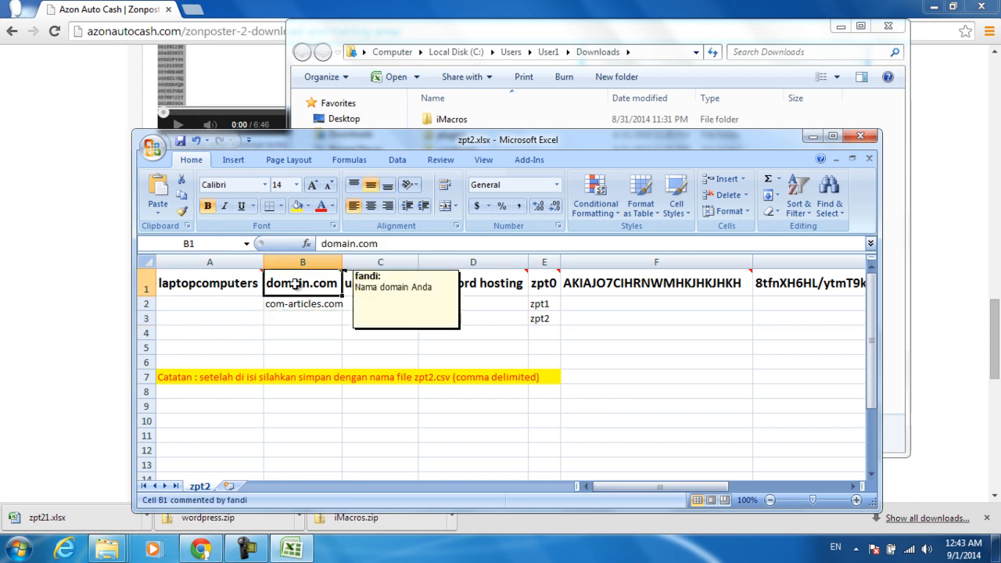
click(383, 286)
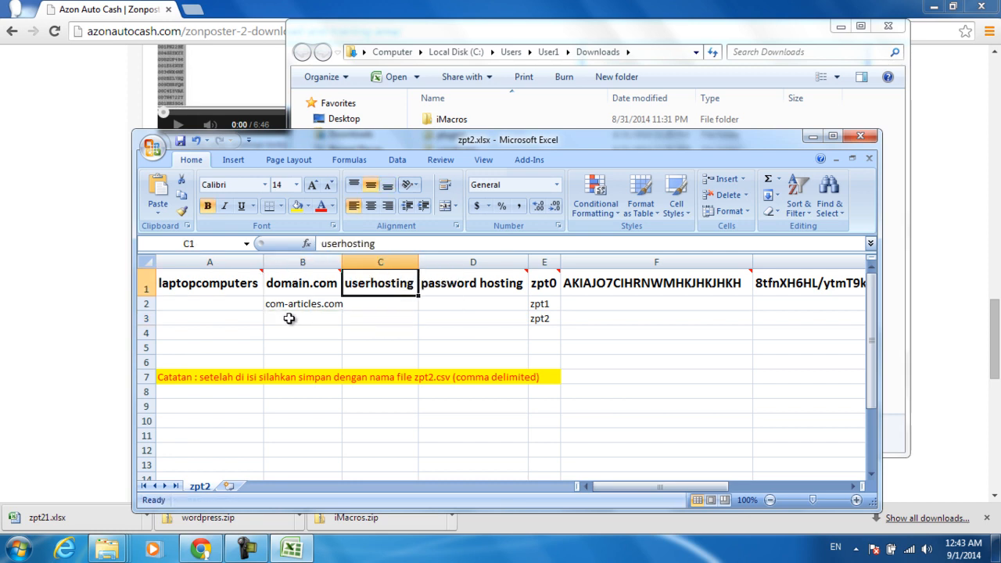
Step: Replace the userhosting header in C1 with the hosting username
text(co)
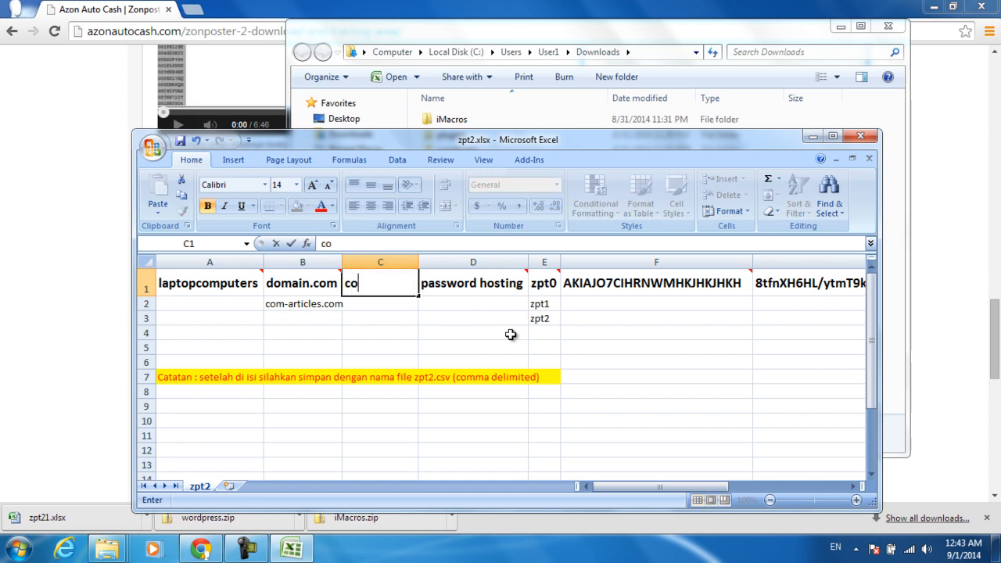
text(martic)
key(Return)
key(Up)
key(Return)
key(Up)
key(Return)
key(Up)
key(Return)
key(Up)
key(Return)
key(Up)
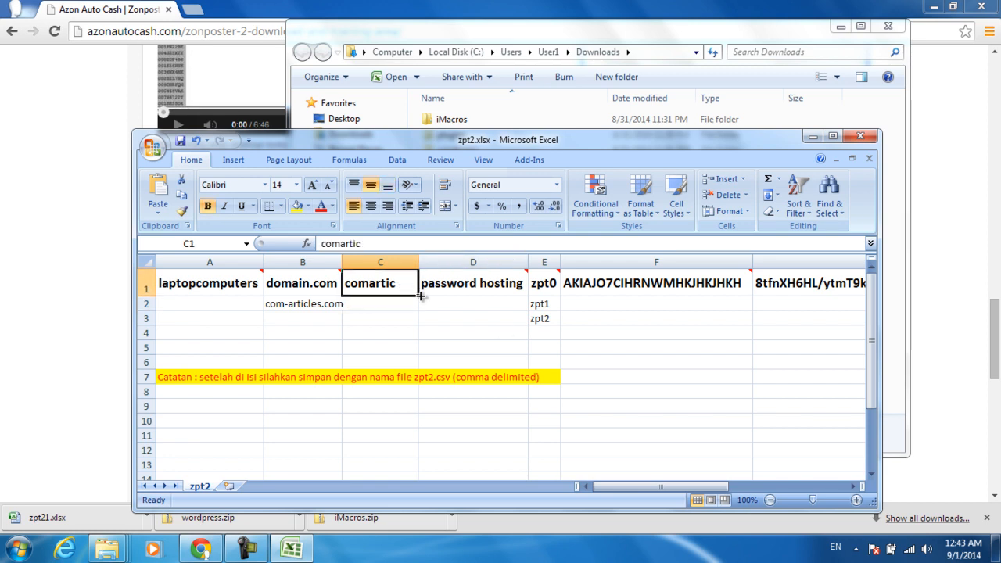
key(Right)
key(Left)
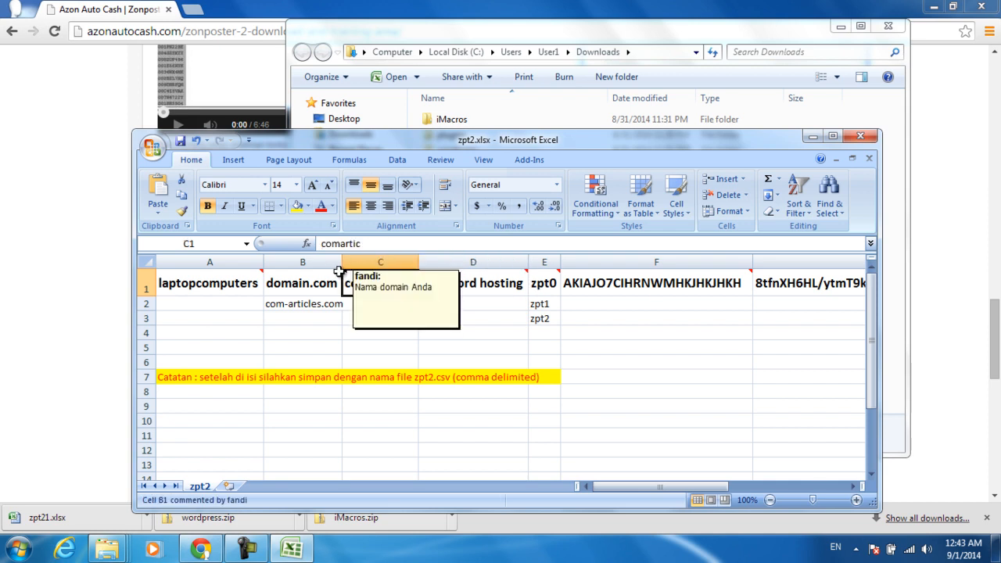
click(453, 280)
click(372, 282)
Step: Try a hosting password in D1, then revert D1 to the password hosting header
click(461, 285)
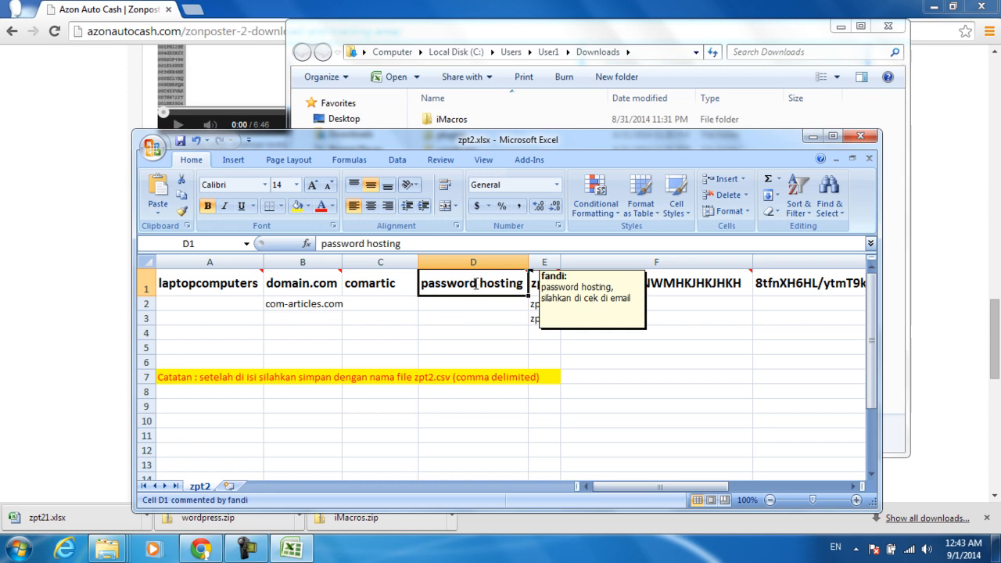
key(Return)
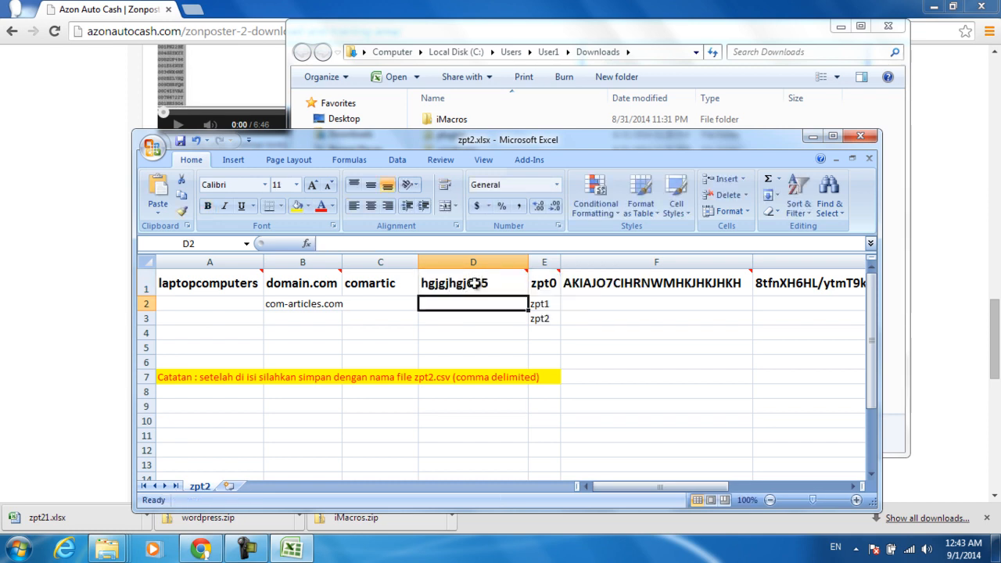
click(474, 283)
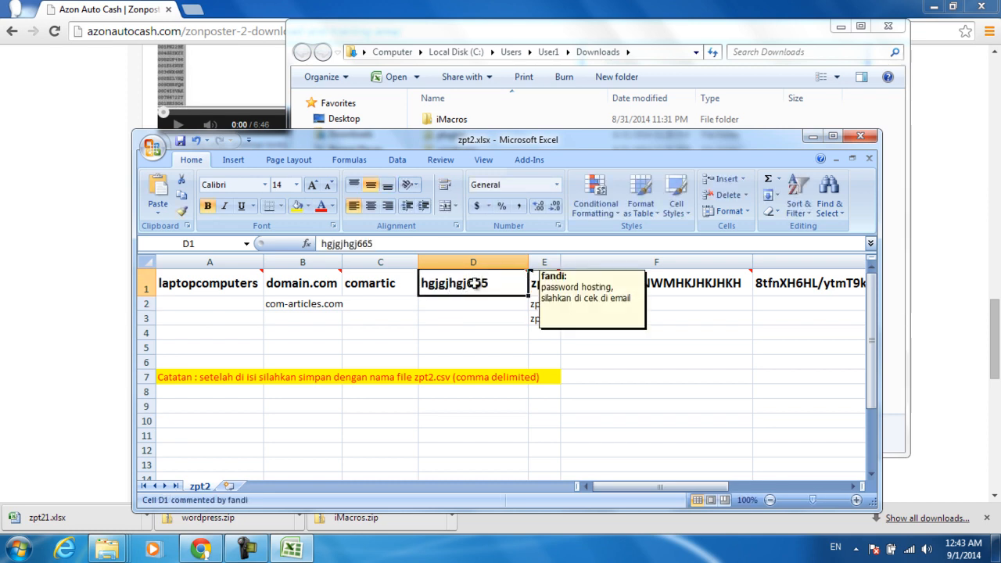
key(Return)
click(473, 283)
key(ctrl+v)
click(561, 322)
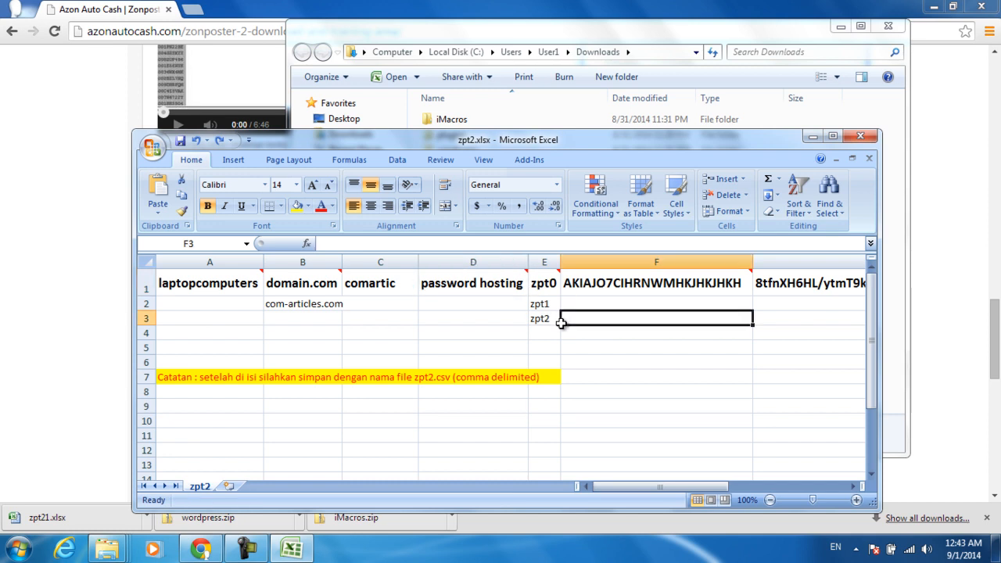
click(544, 283)
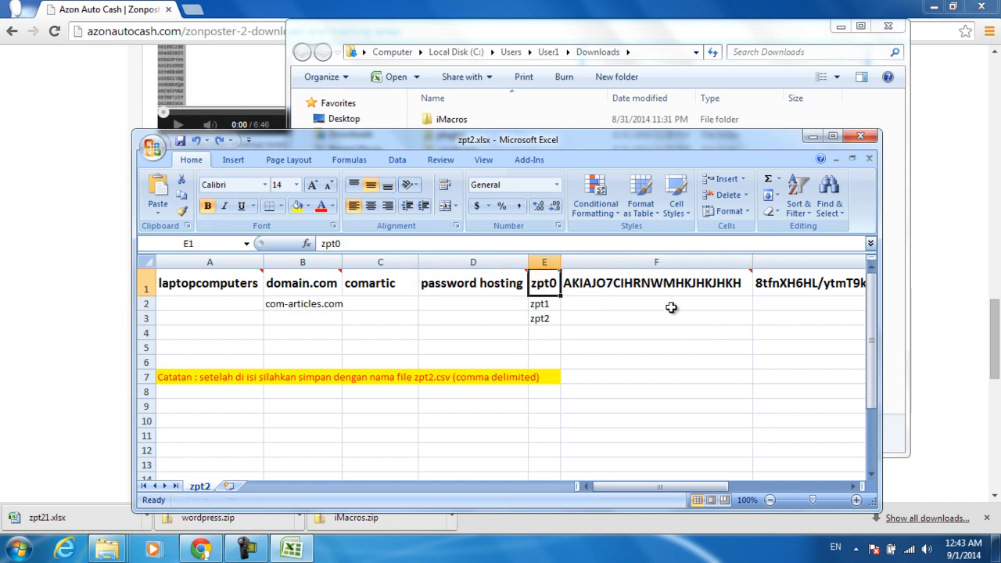
scroll(749, 320, down, 1)
scroll(749, 320, up, 1)
mouse_move(550, 276)
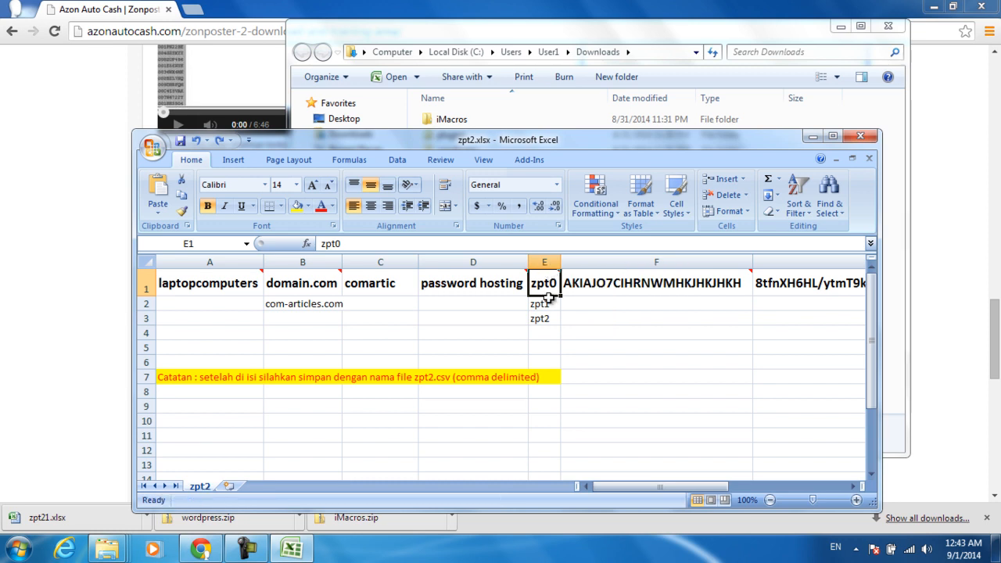
click(542, 317)
click(542, 301)
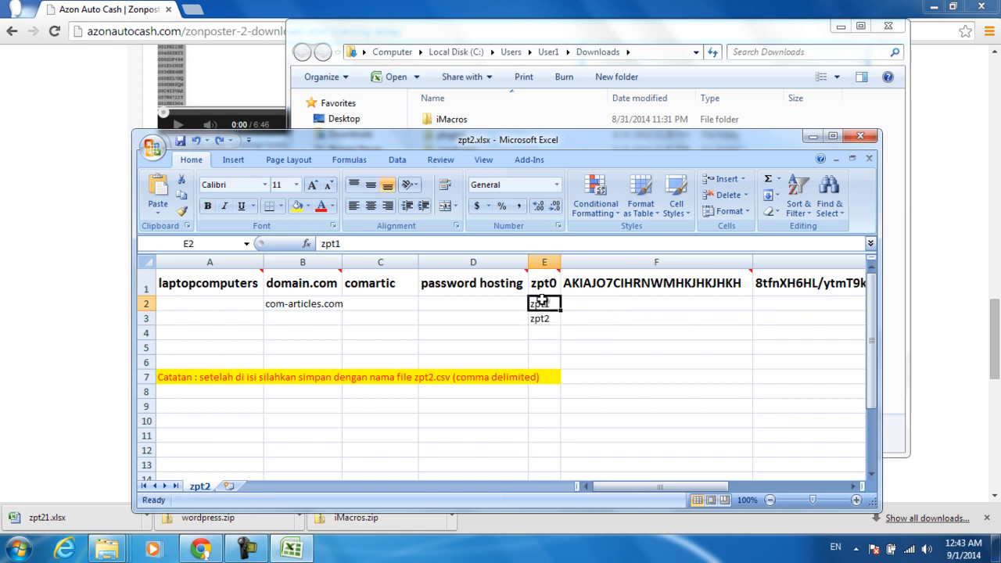
click(542, 284)
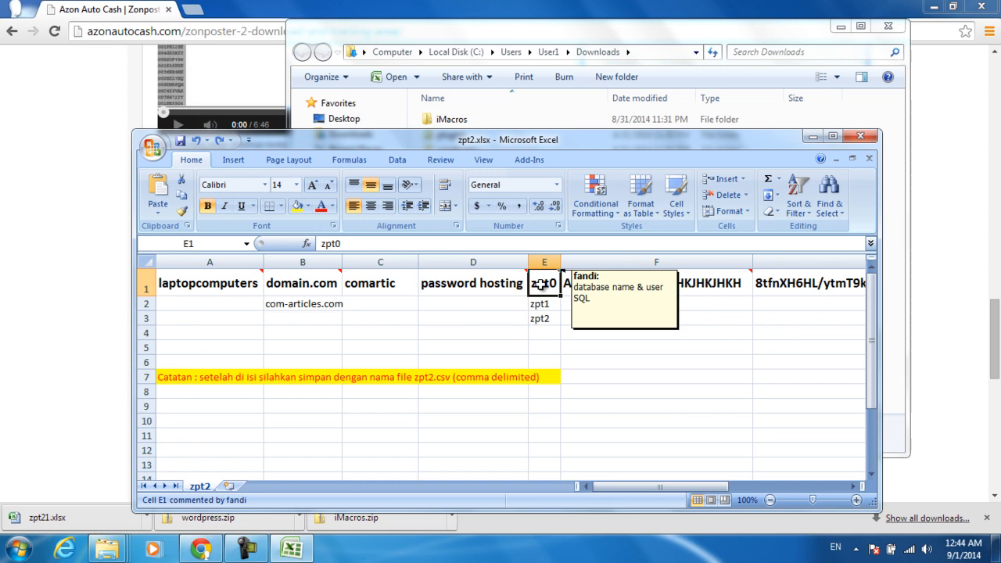
click(541, 304)
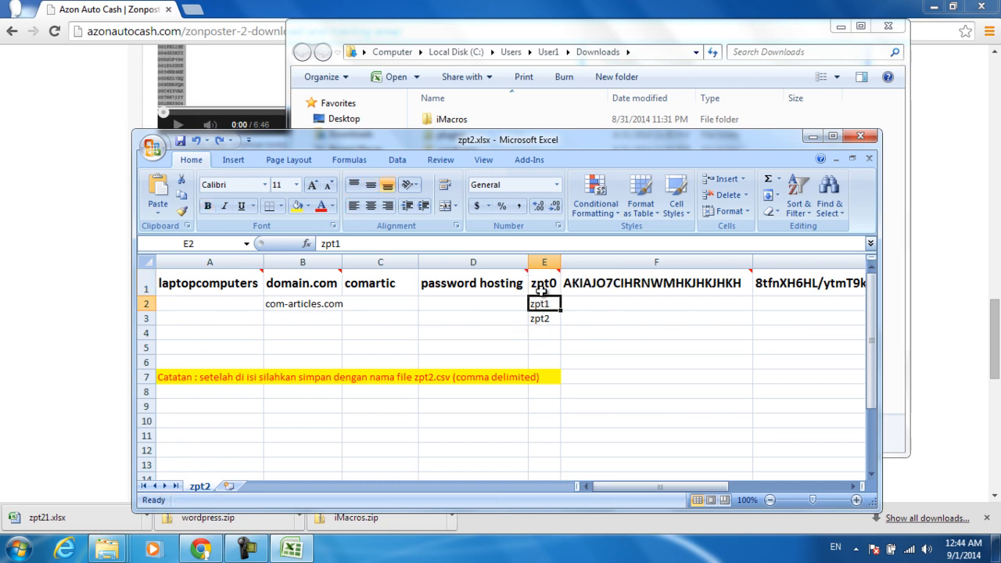
click(541, 286)
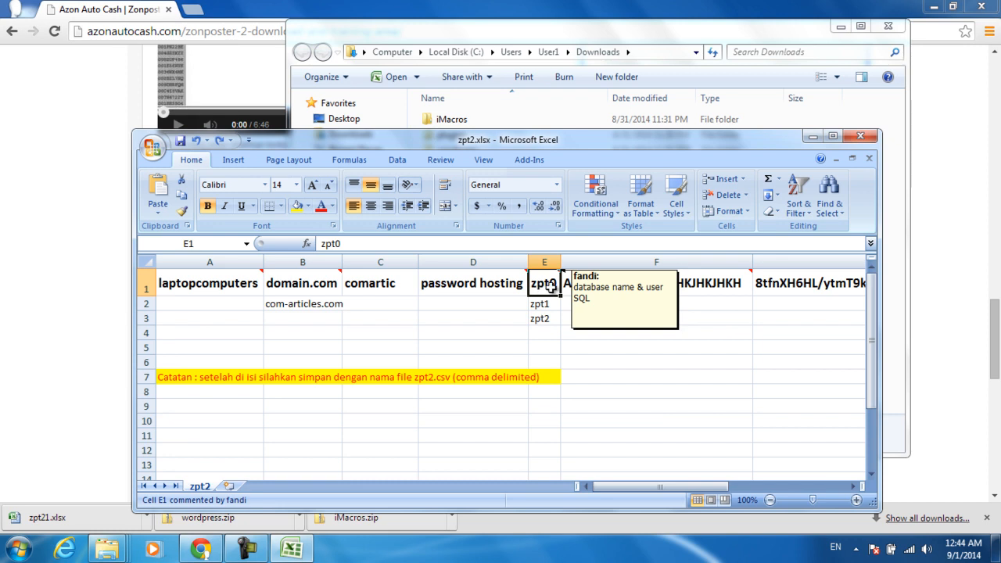
click(543, 319)
click(547, 304)
click(542, 286)
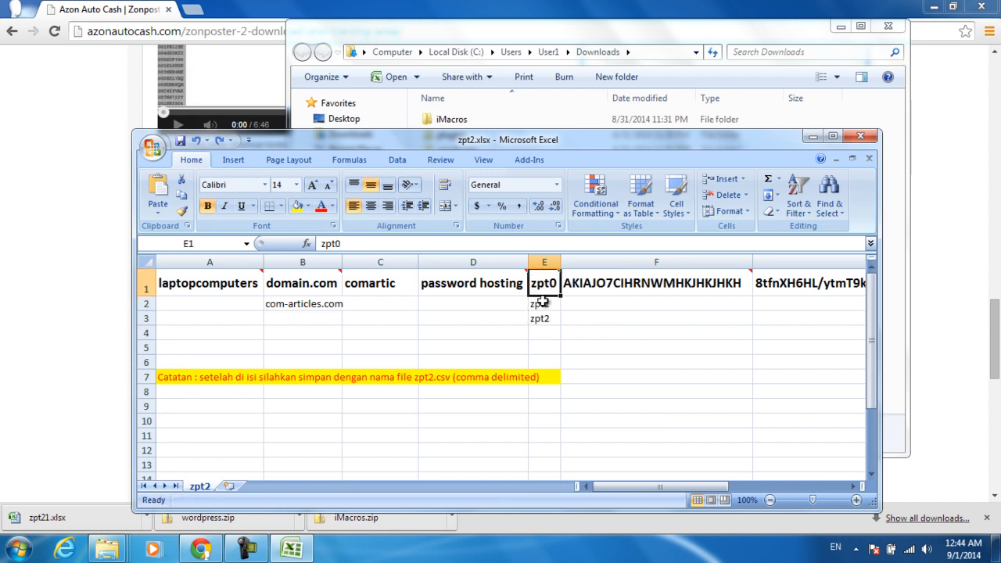
click(541, 303)
click(542, 318)
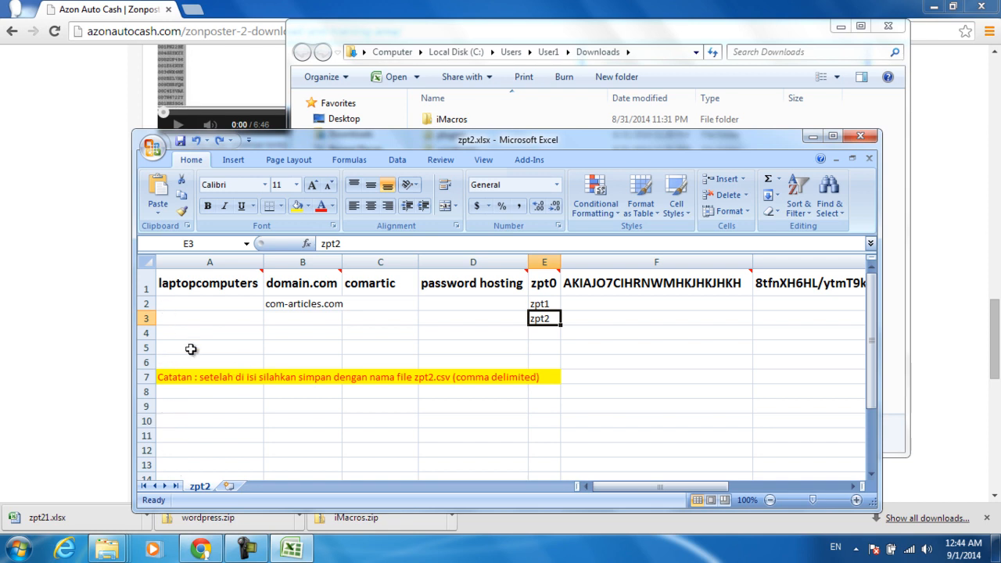
click(316, 302)
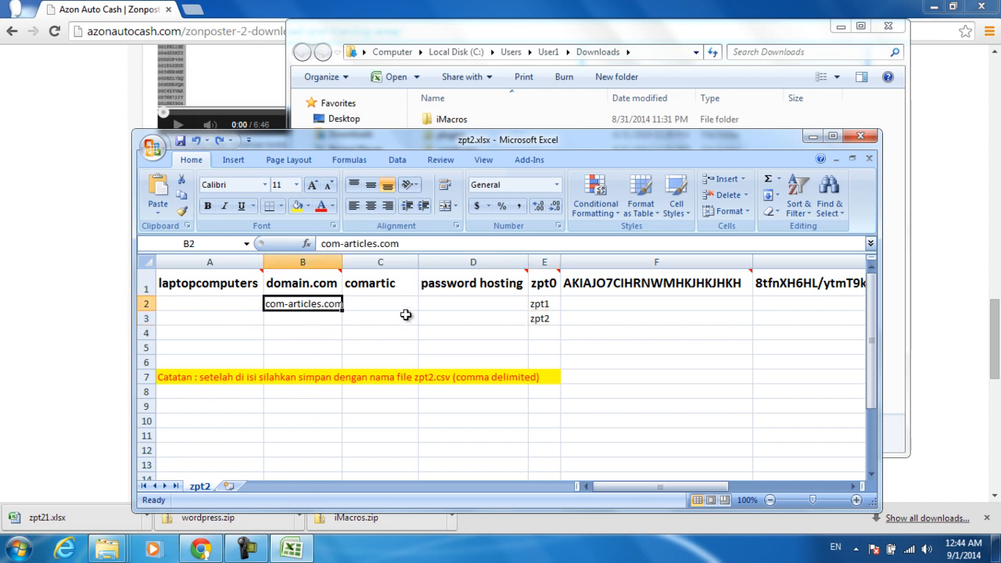
click(472, 287)
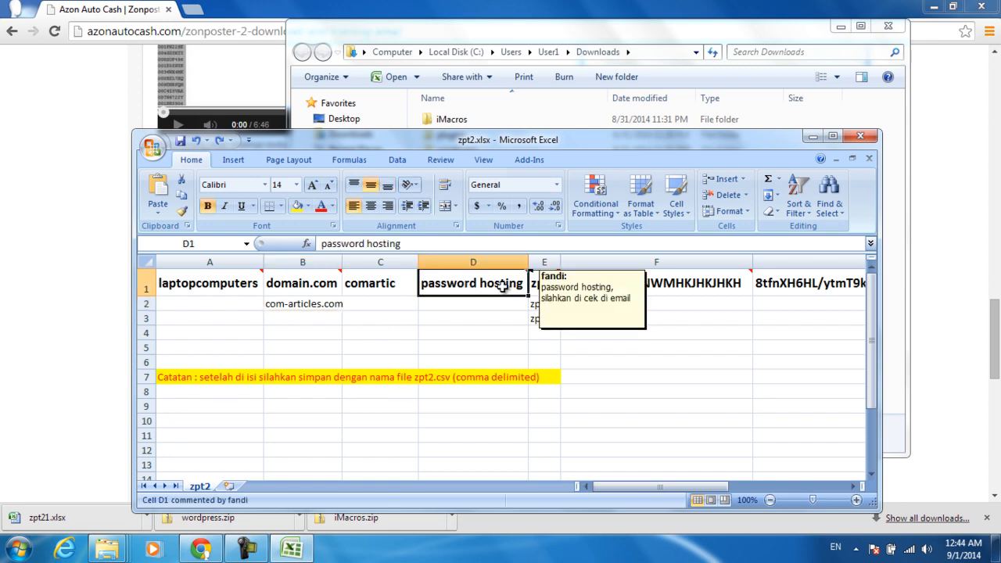
click(548, 284)
key(Down)
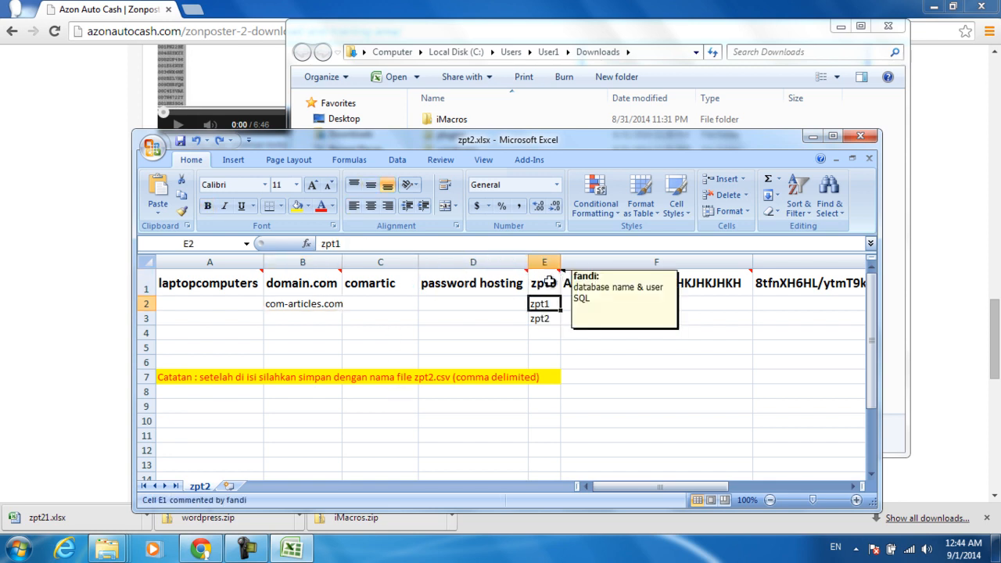
click(549, 282)
key(Down)
key(Down)
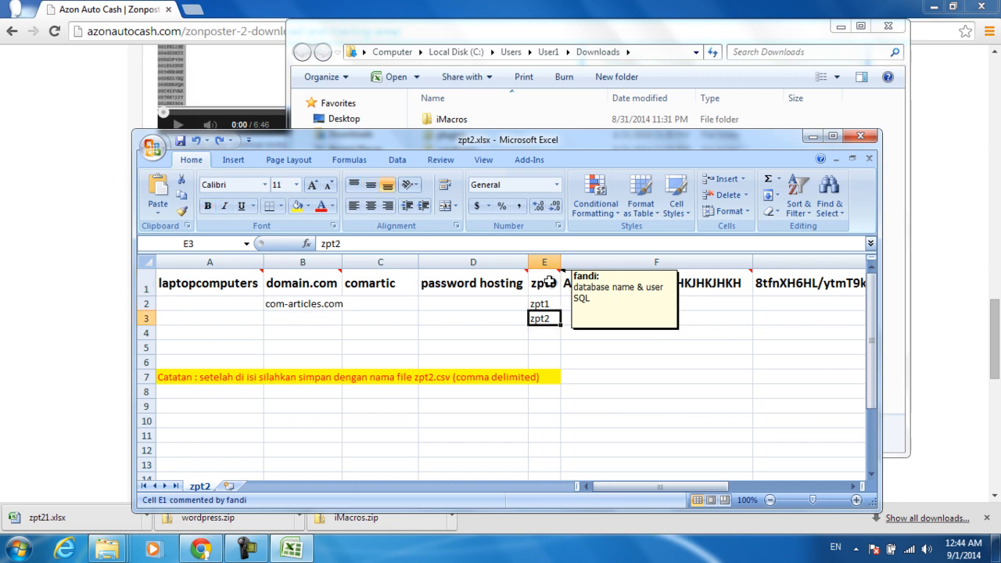
key(Down)
key(Up)
key(Down)
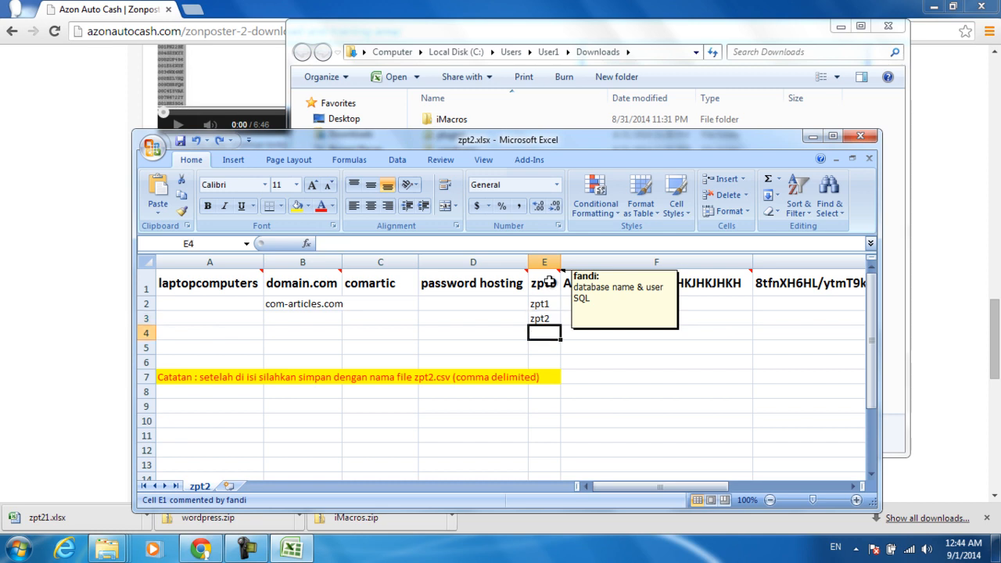
key(Down)
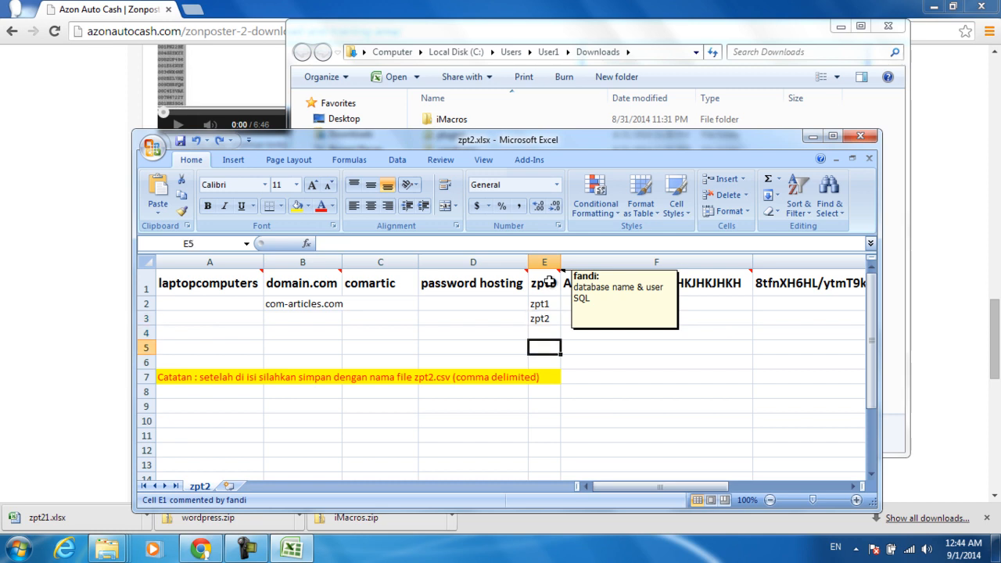
key(Up)
key(Up)
key(Up)
key(Up)
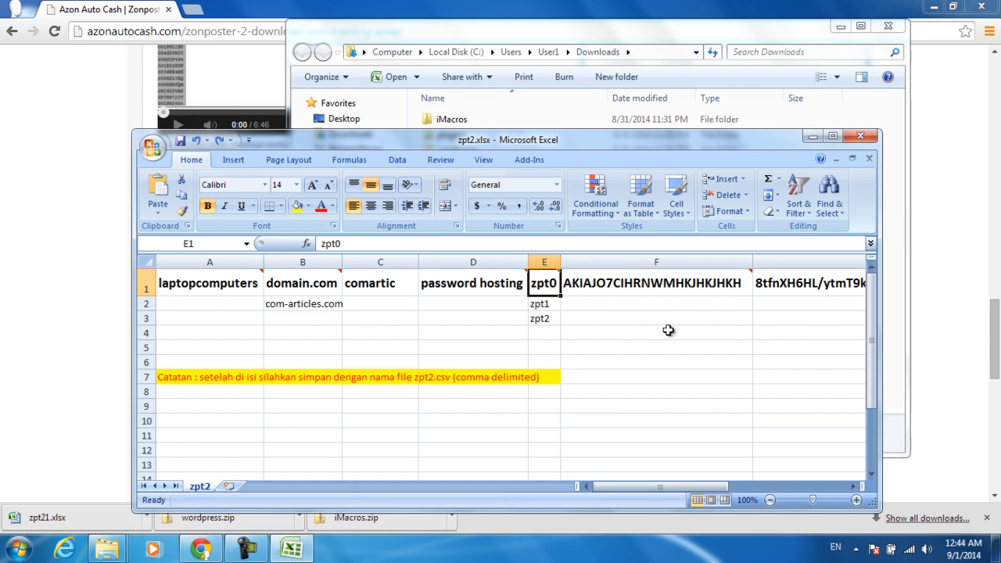
click(600, 288)
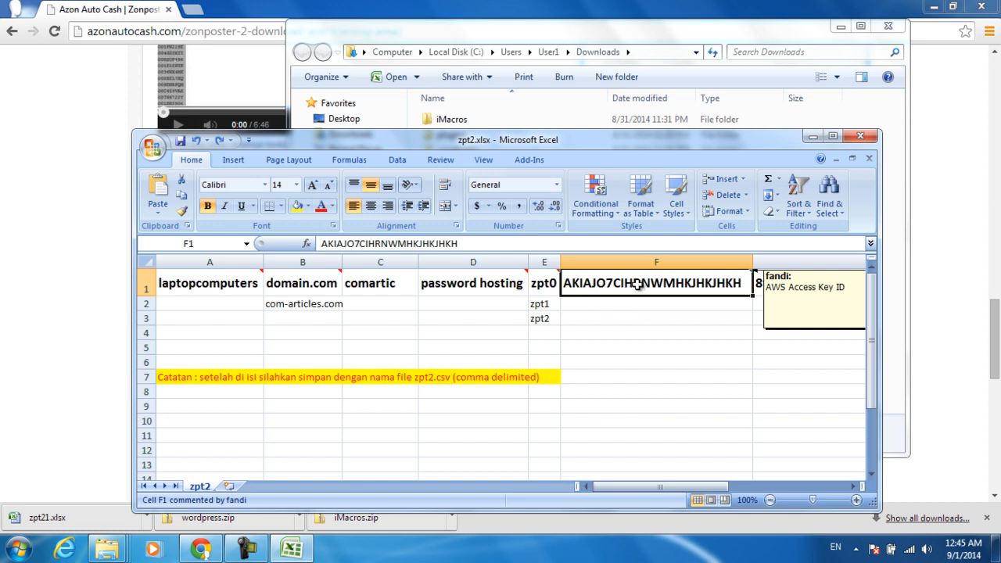
click(613, 306)
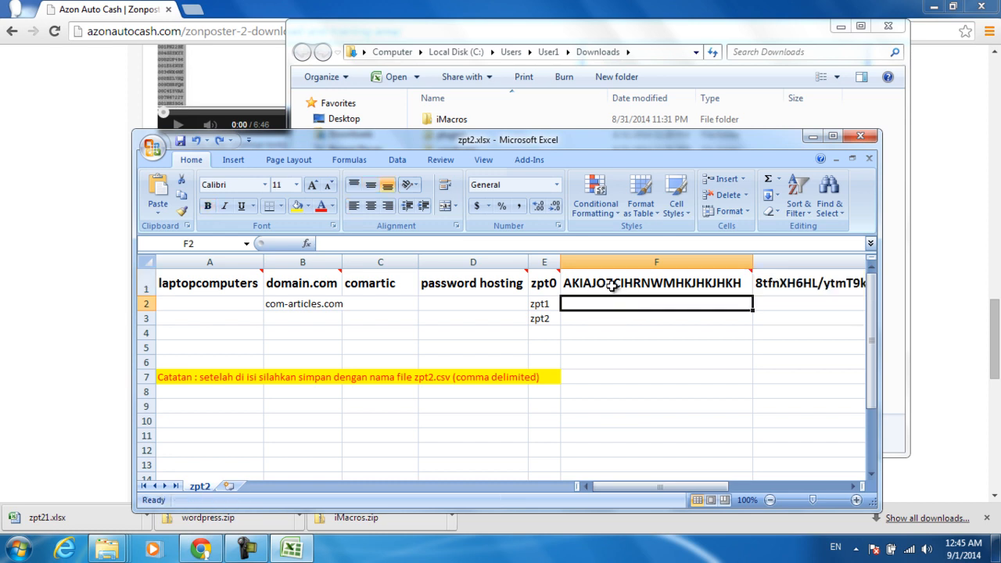
click(615, 287)
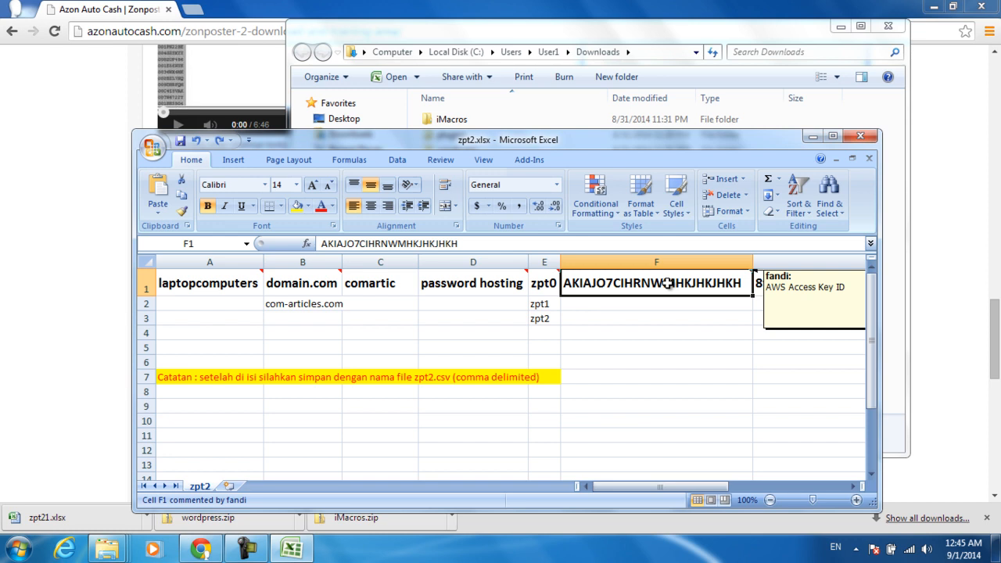
key(Right)
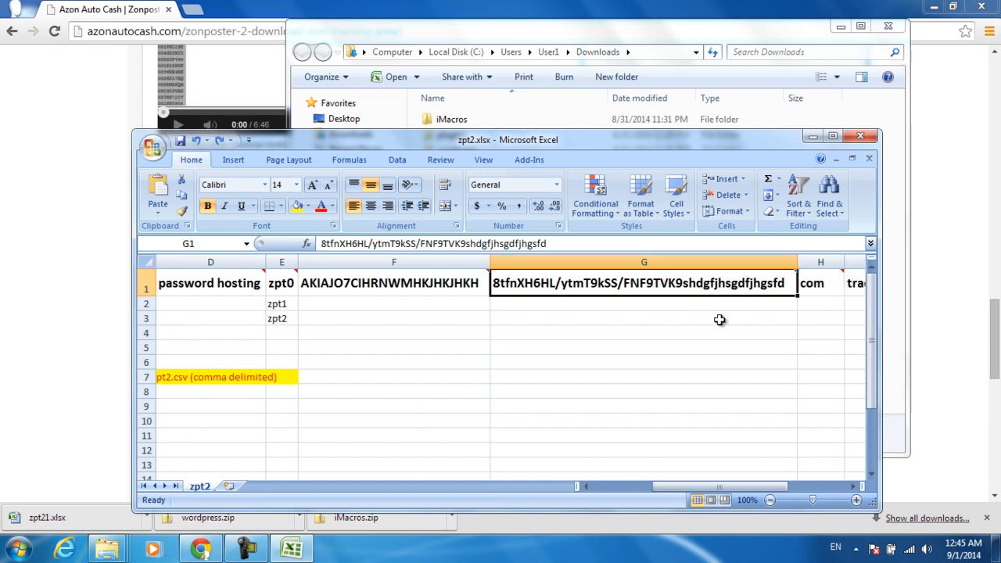
click(853, 485)
click(852, 486)
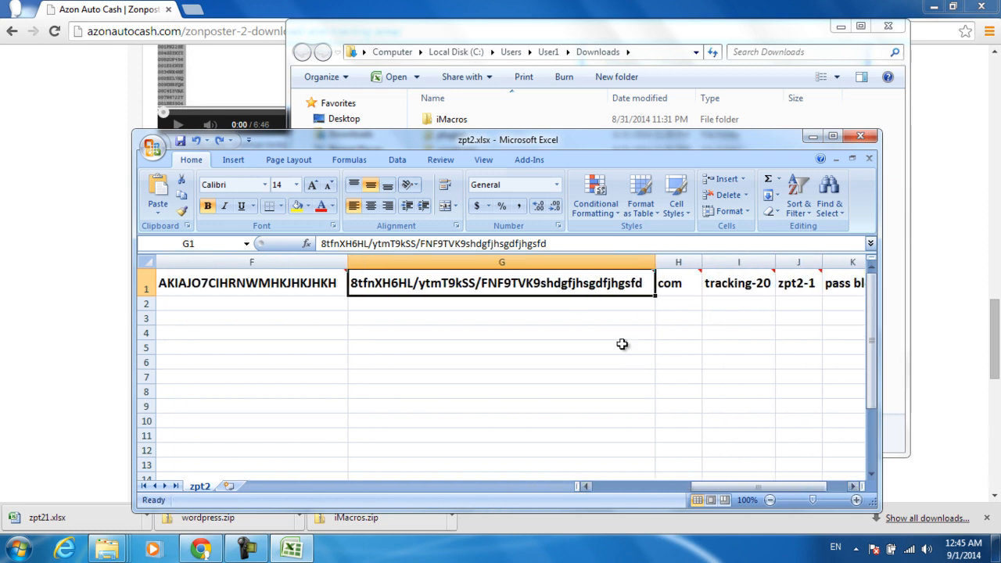
mouse_move(592, 285)
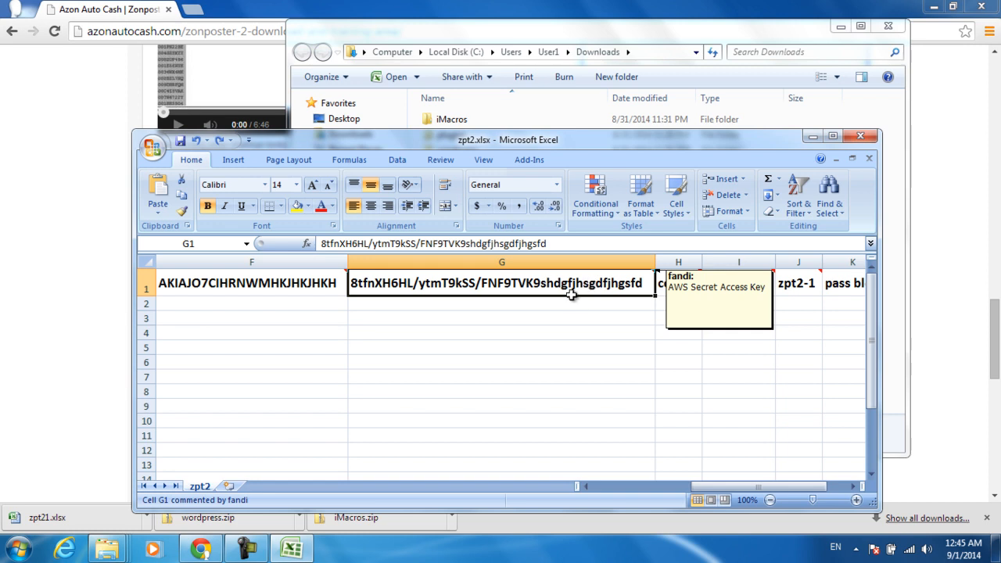
click(265, 282)
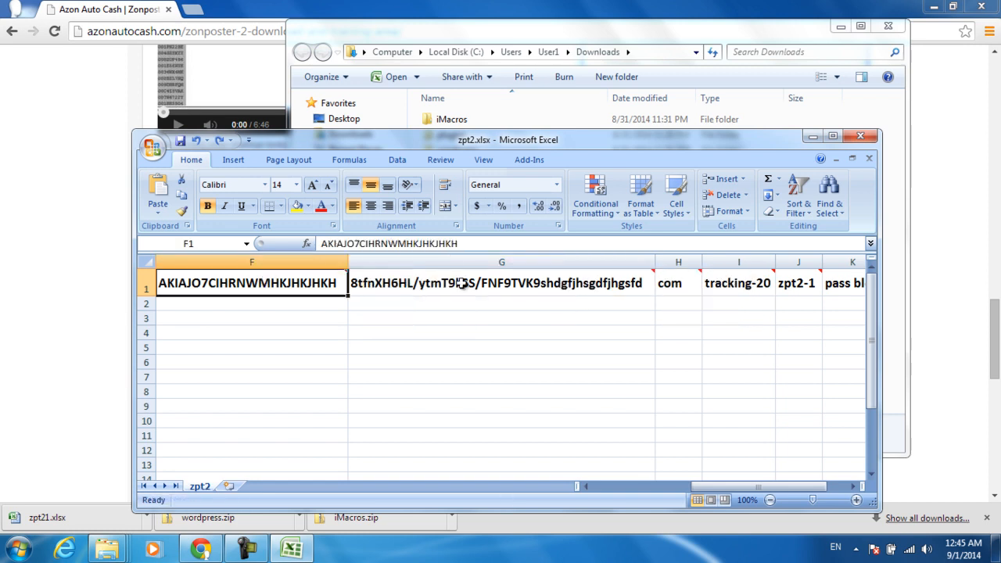
click(497, 286)
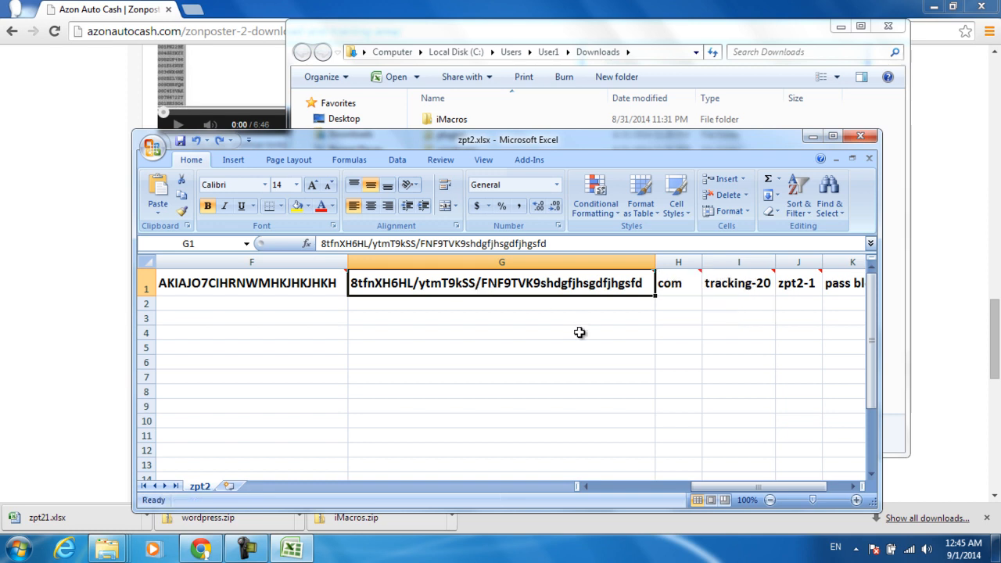
click(674, 285)
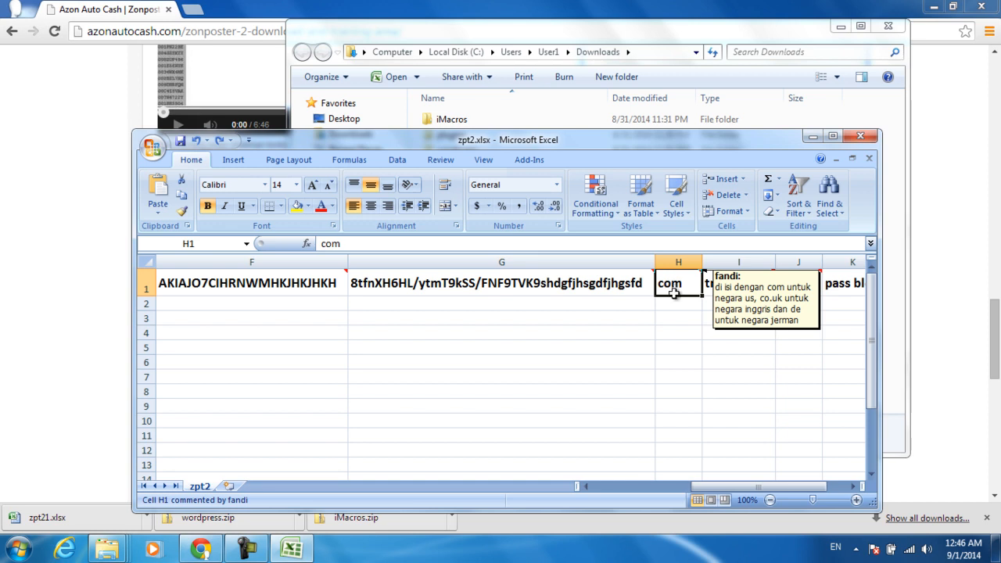
text(co.uk)
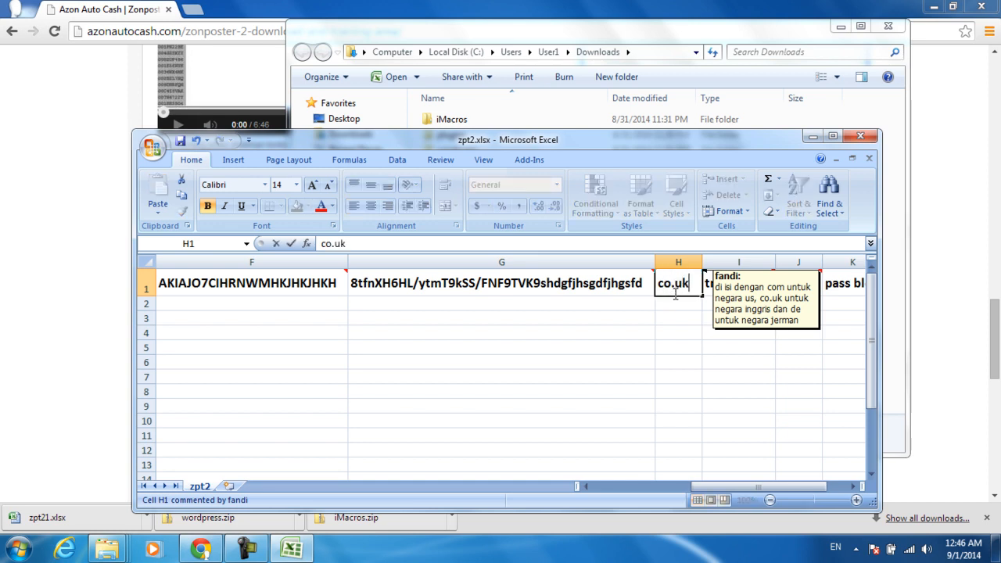
key(Return)
click(675, 292)
text(de)
key(Return)
click(674, 292)
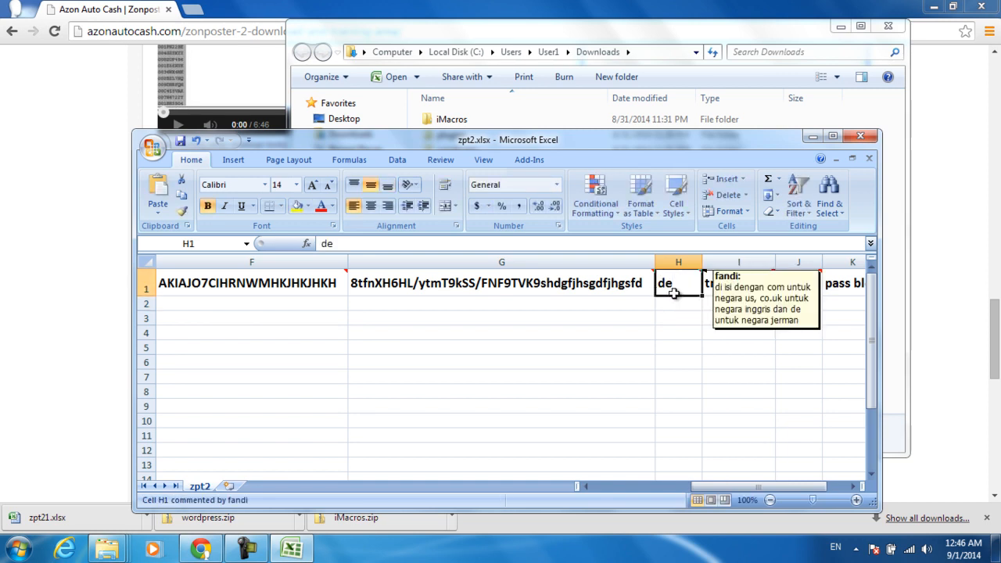
text(com)
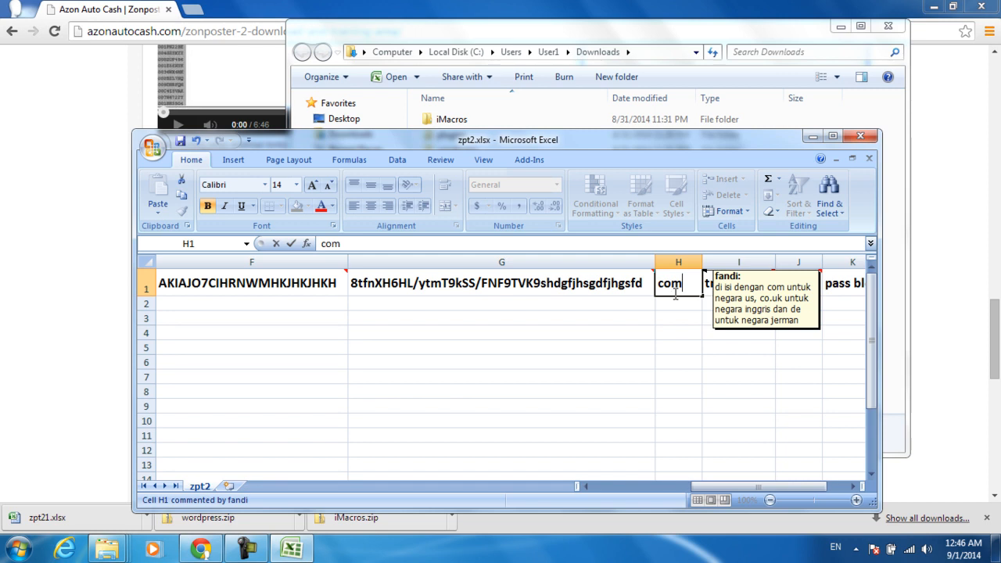
key(Return)
key(Right)
key(Right)
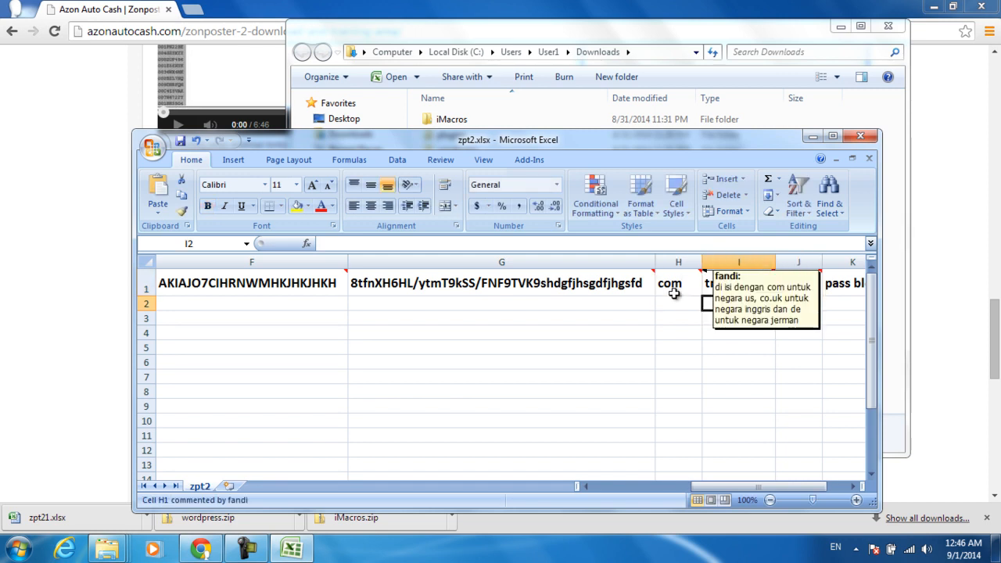
key(Left)
key(Up)
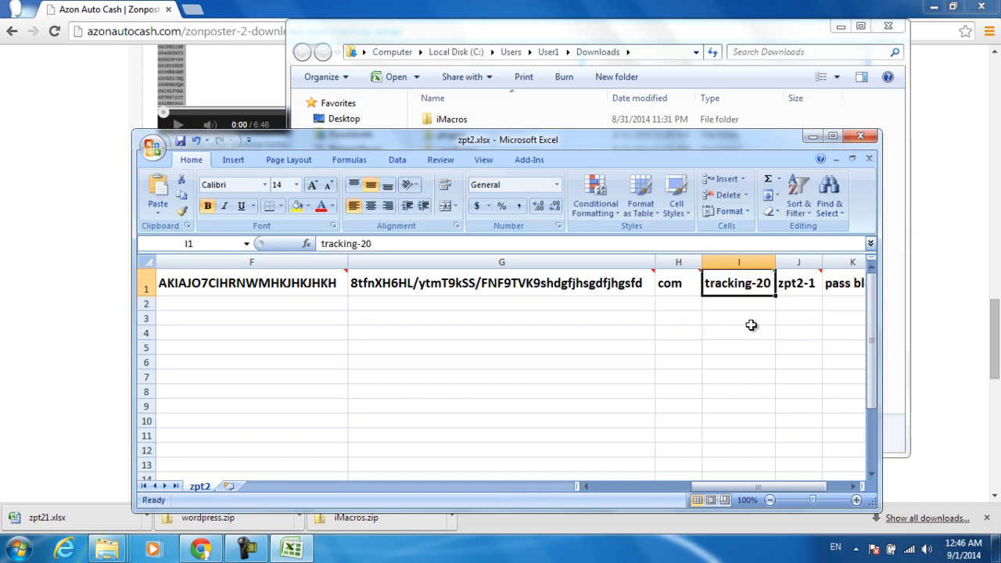
click(852, 486)
click(852, 486)
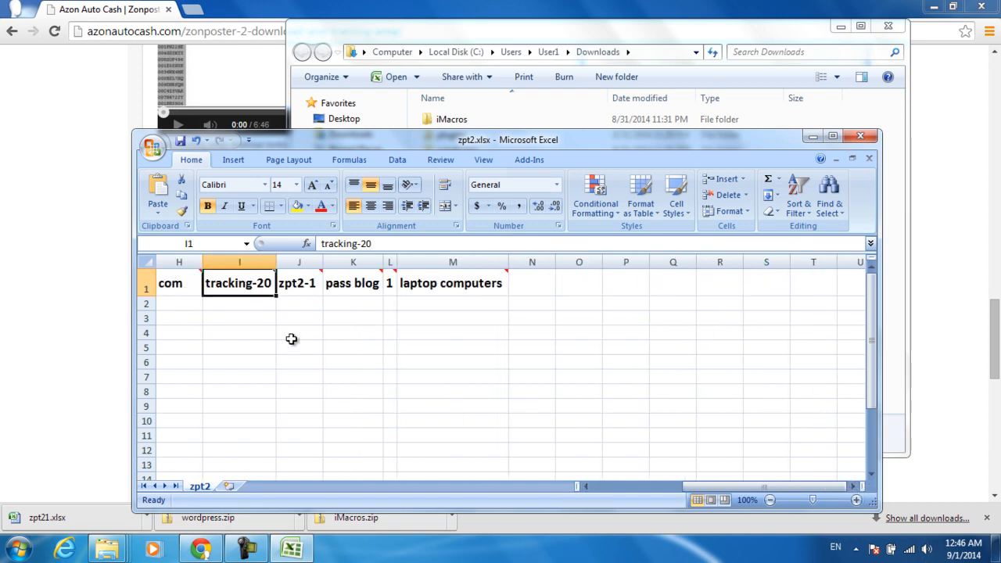
mouse_move(244, 283)
click(247, 301)
click(235, 282)
mouse_move(229, 289)
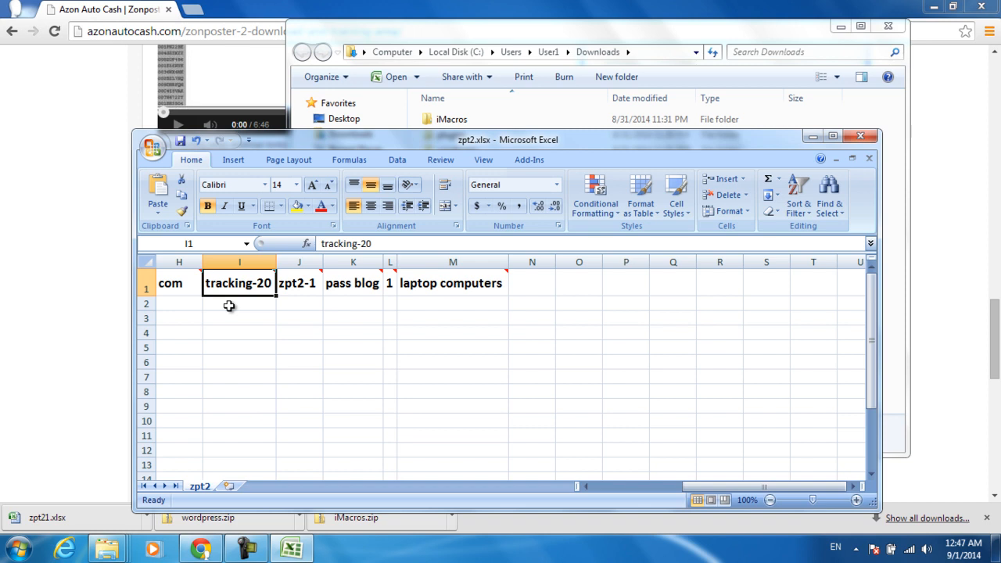
Step: Overwrite zpt2-1 in cell J1 with the tracking ID trackingid-20-1
key(Right)
key(Right)
key(Left)
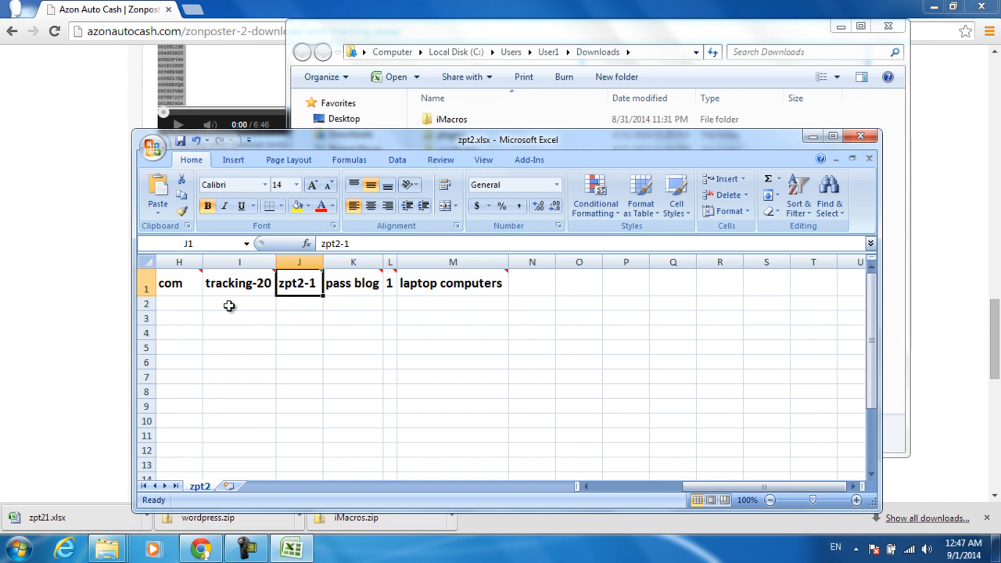
click(301, 318)
click(298, 288)
mouse_move(302, 283)
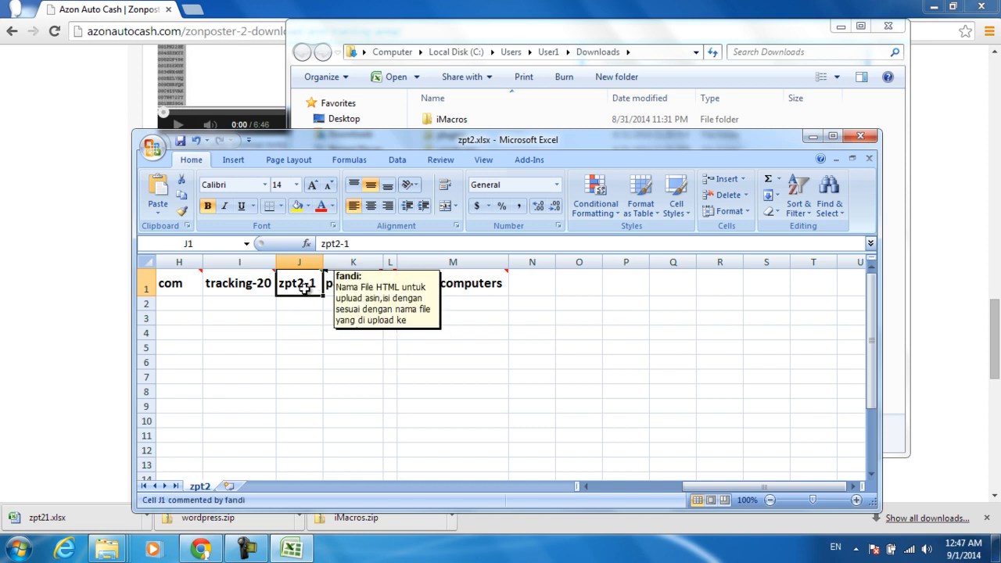
text(trackin)
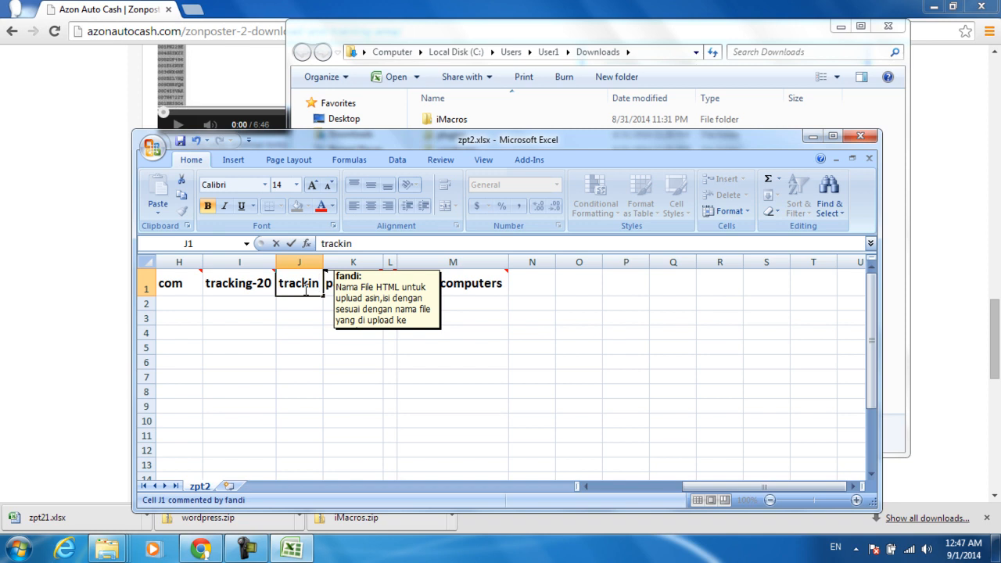
text(gid-20)
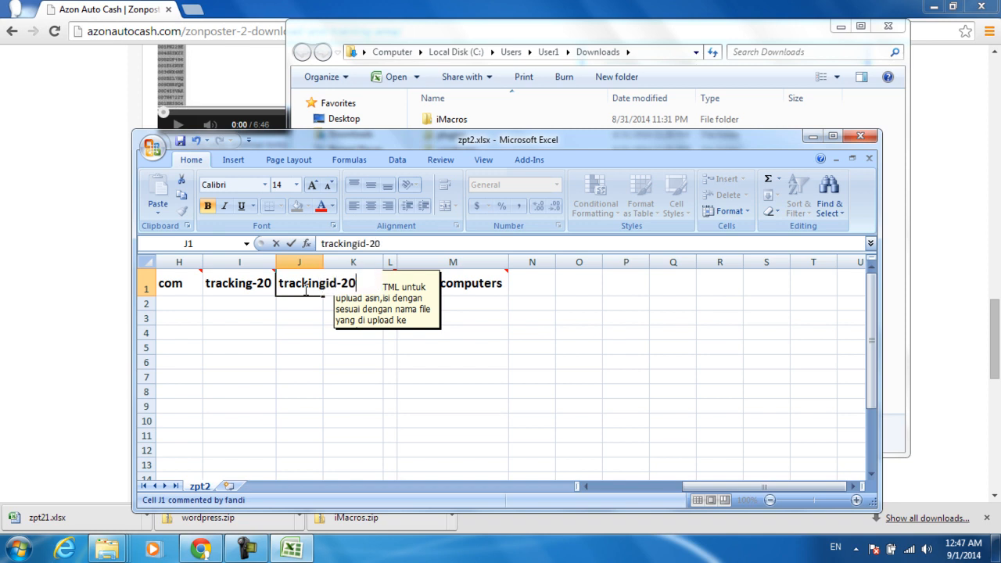
text(-1)
key(Return)
Step: Extend trackingid-20-1 down column J to J7 and check the first filled values
click(304, 288)
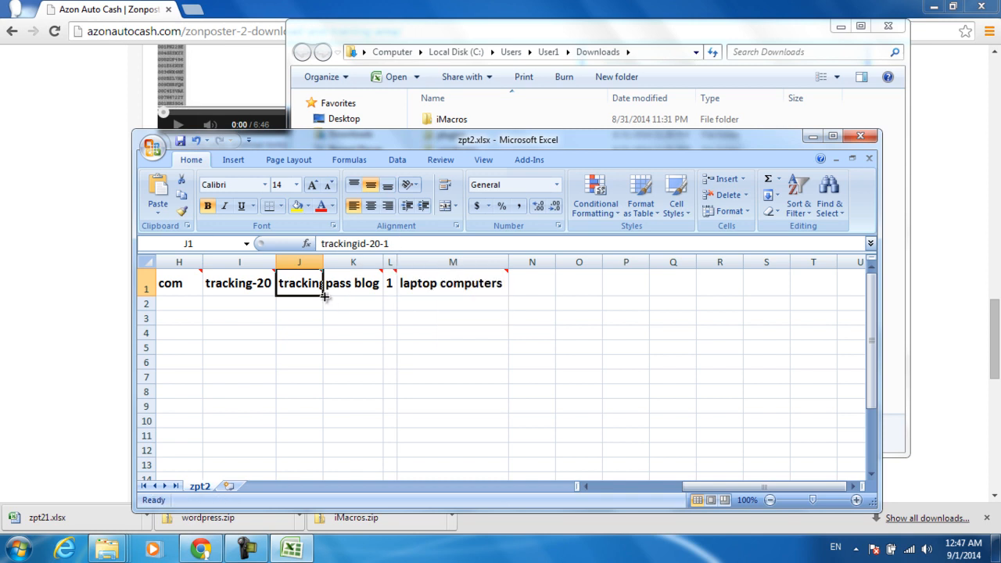
drag(324, 296, 328, 399)
click(310, 306)
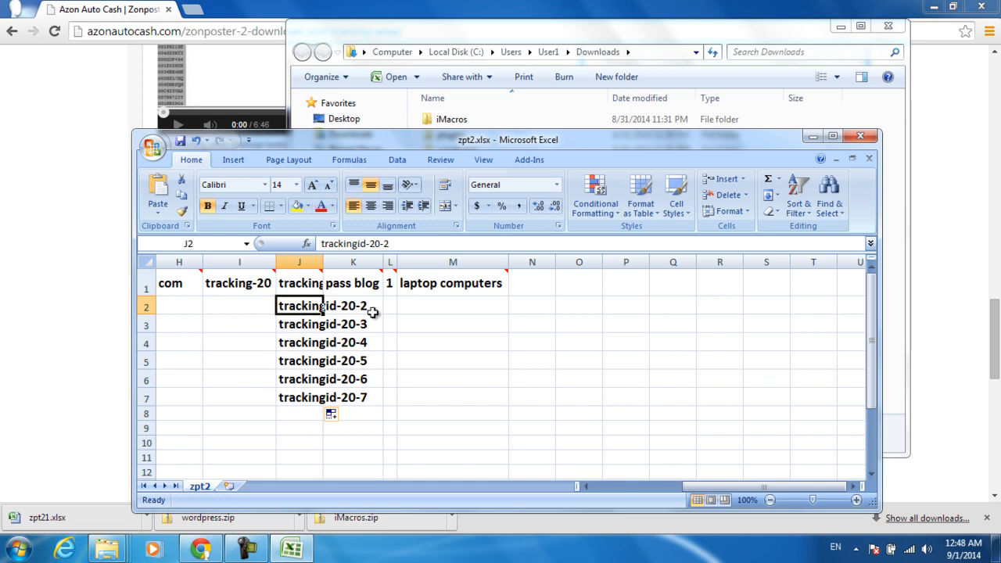
click(295, 282)
click(299, 309)
click(295, 284)
click(305, 307)
click(296, 342)
click(294, 321)
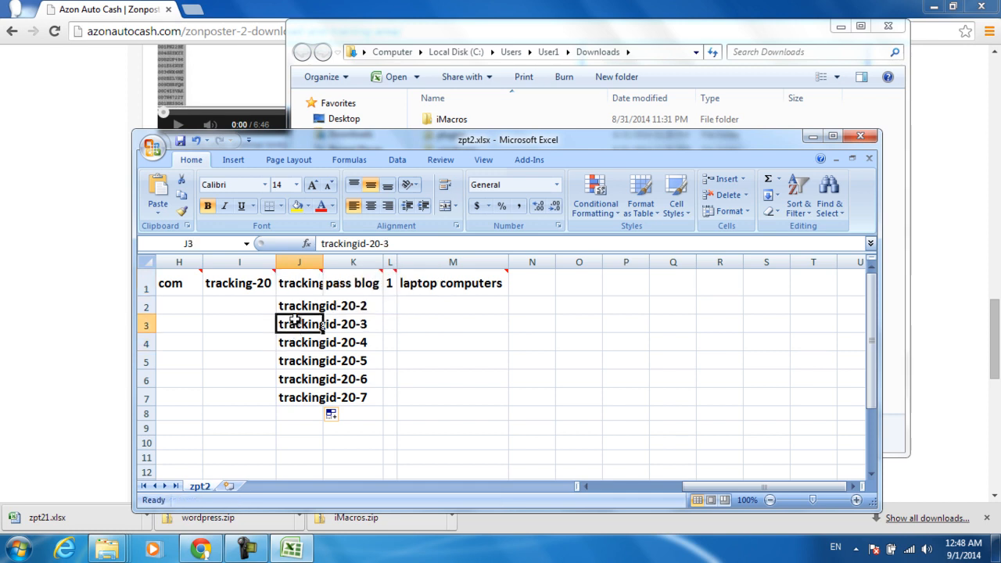
click(294, 306)
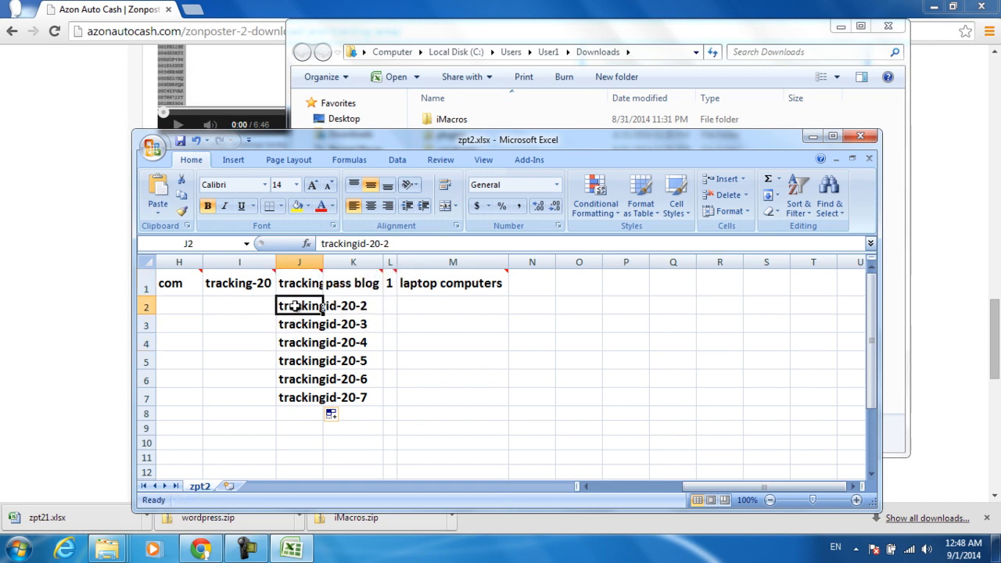
click(302, 282)
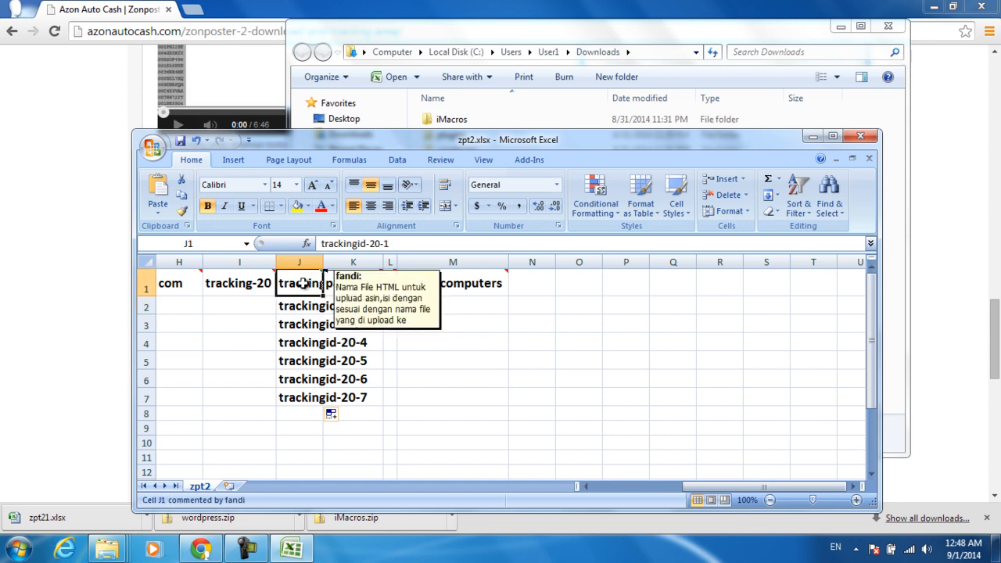
Step: Verify each tracking ID from J1 through J6
click(291, 326)
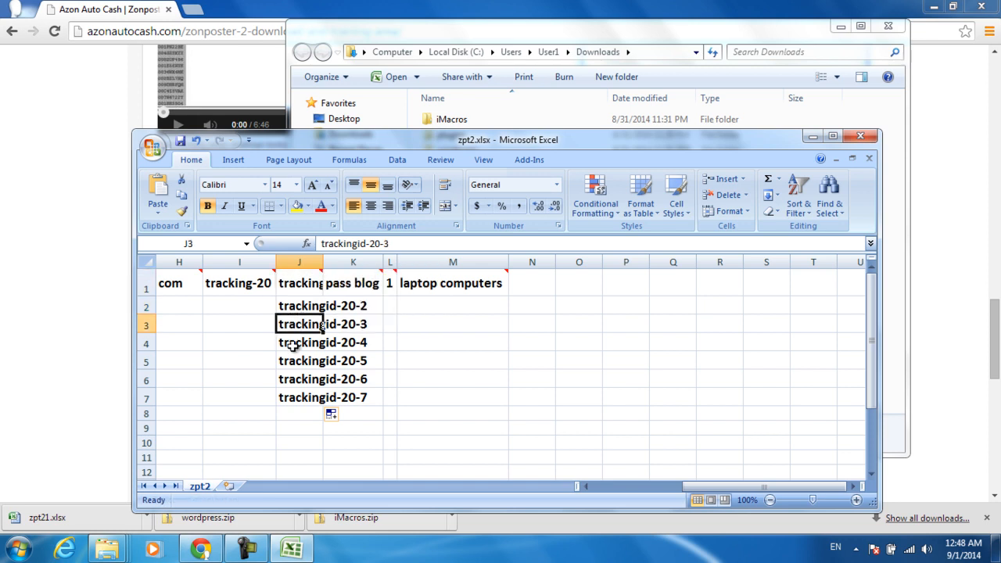
click(291, 344)
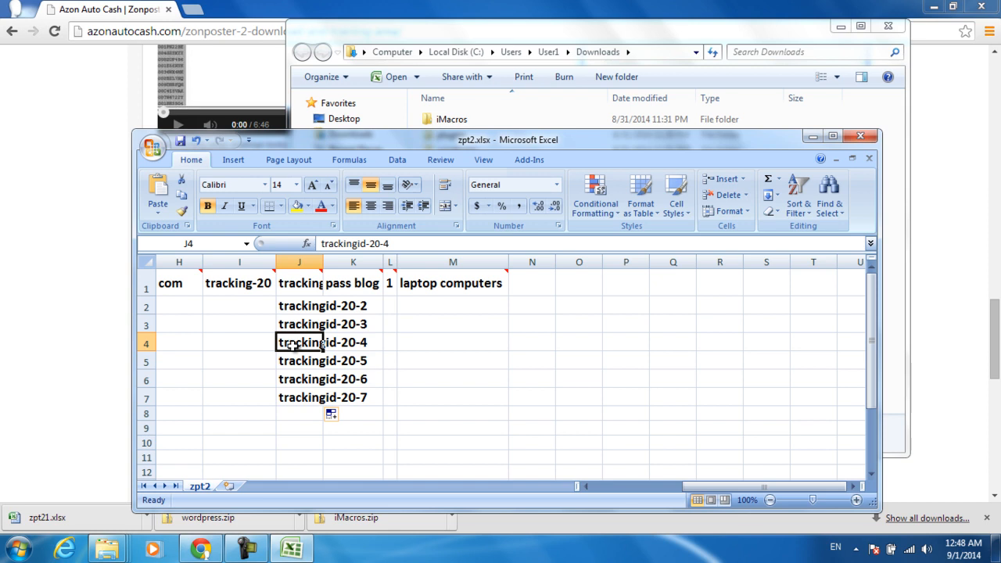
click(295, 364)
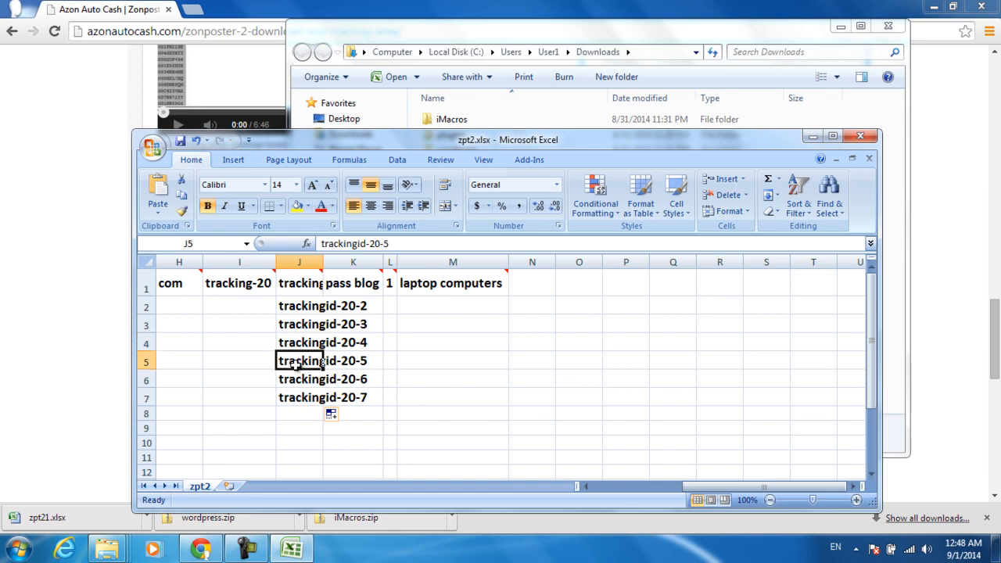
click(291, 382)
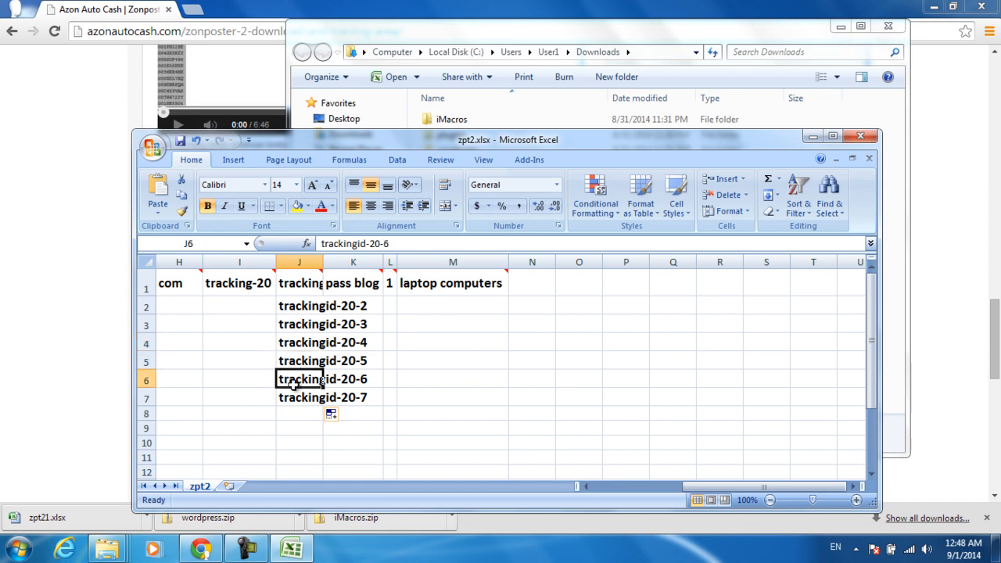
click(290, 285)
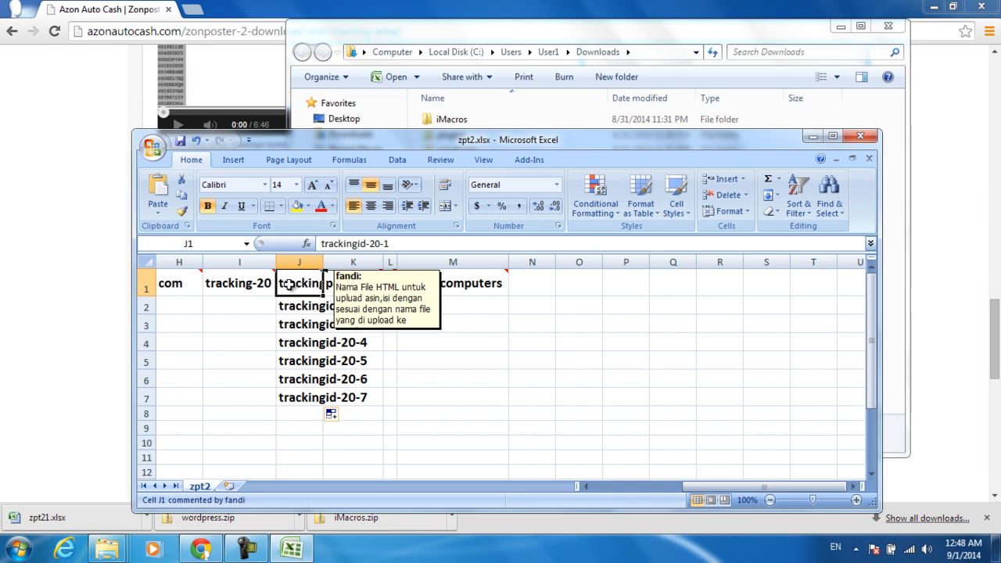
click(290, 305)
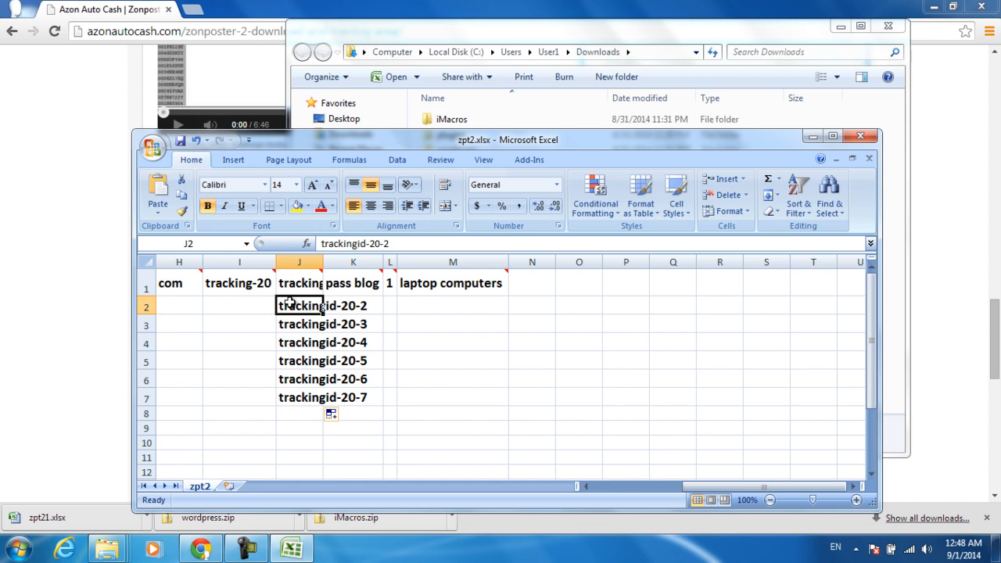
click(292, 323)
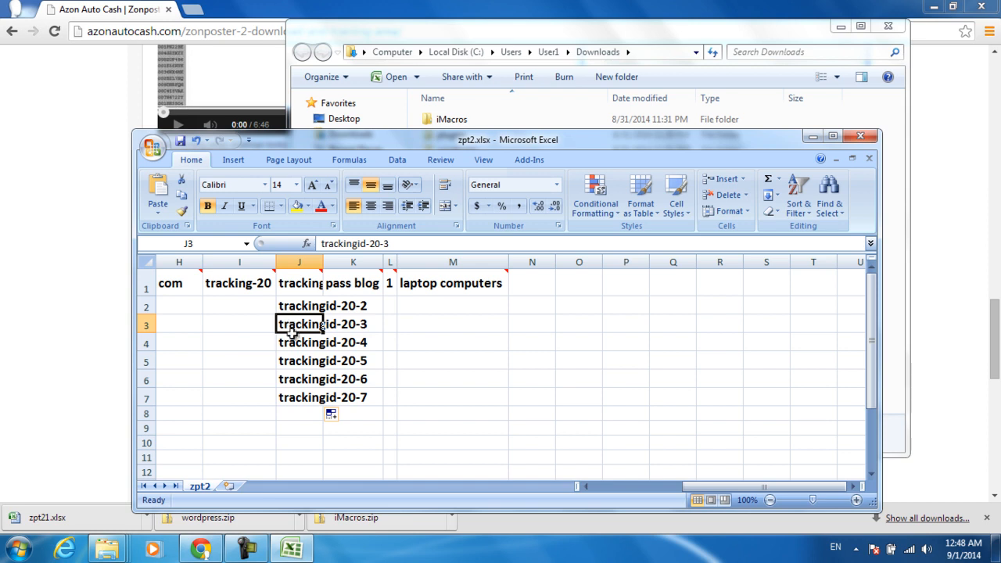
click(291, 341)
click(294, 362)
click(293, 379)
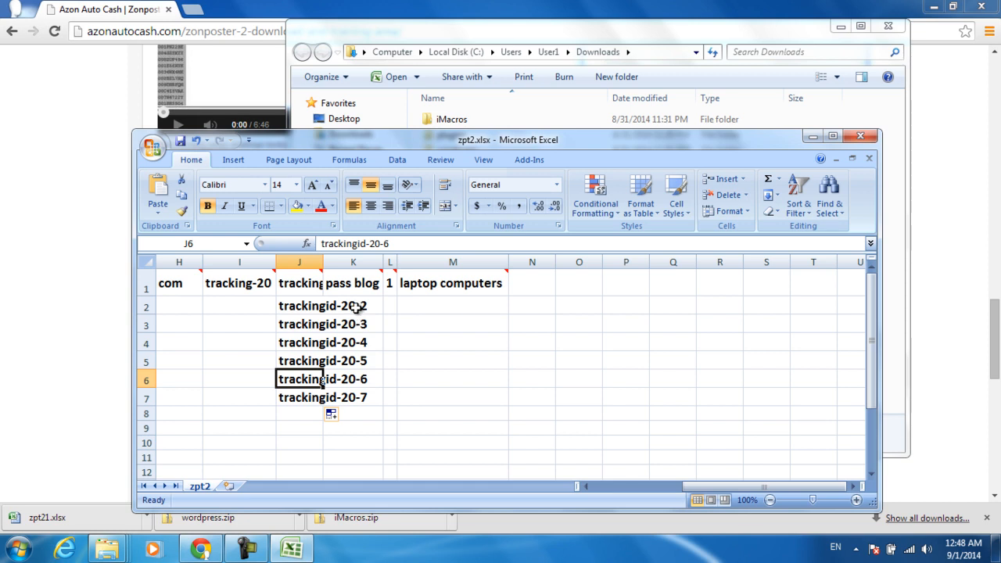
Step: Recheck the tracking IDs in J2 through J6 once more
click(361, 307)
click(307, 306)
click(303, 316)
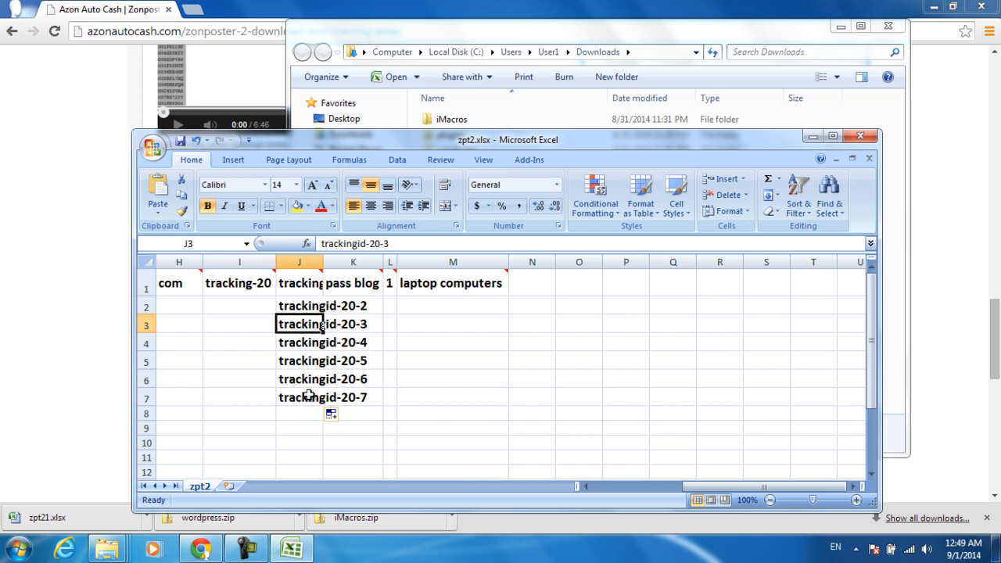
click(293, 342)
click(294, 360)
click(294, 379)
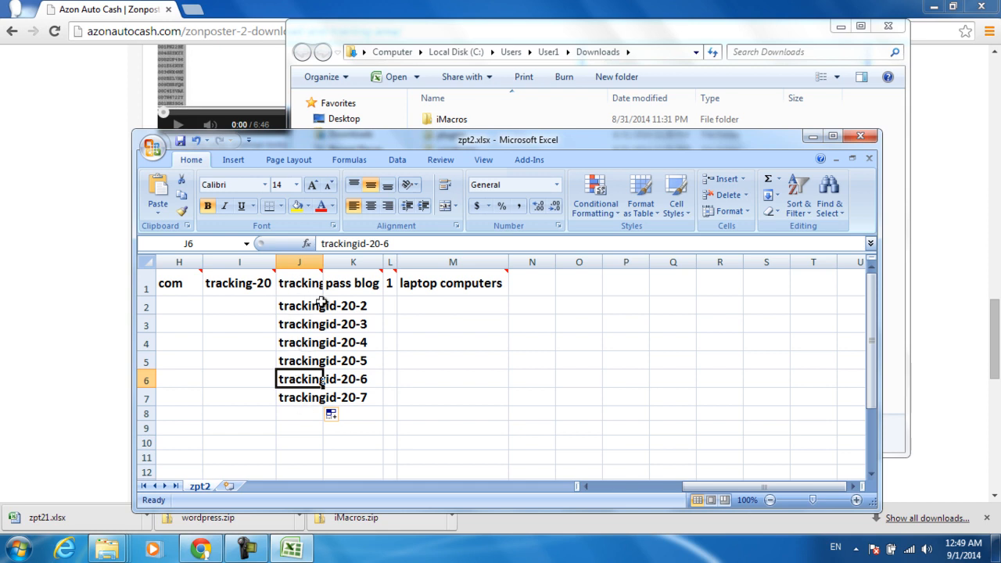
click(344, 286)
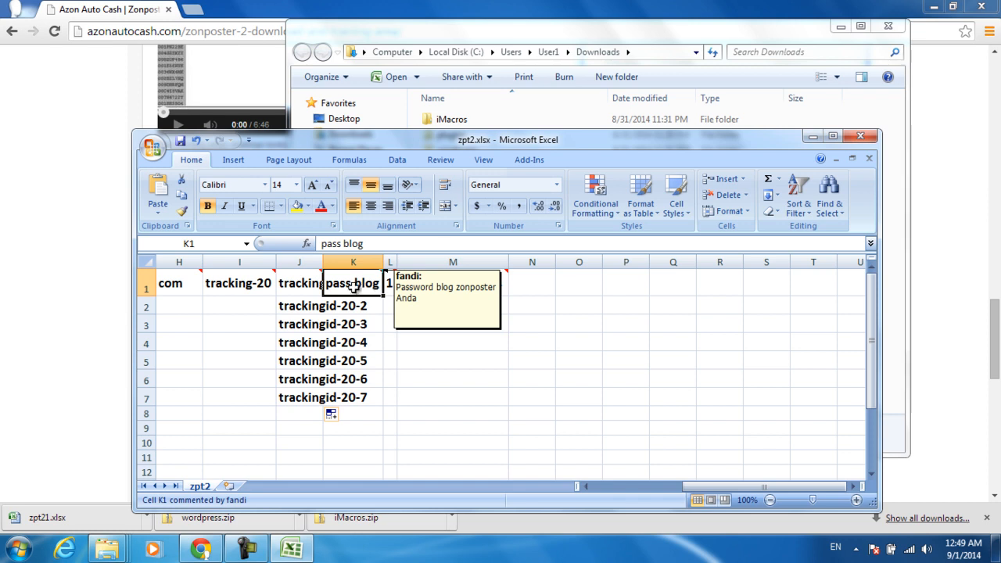
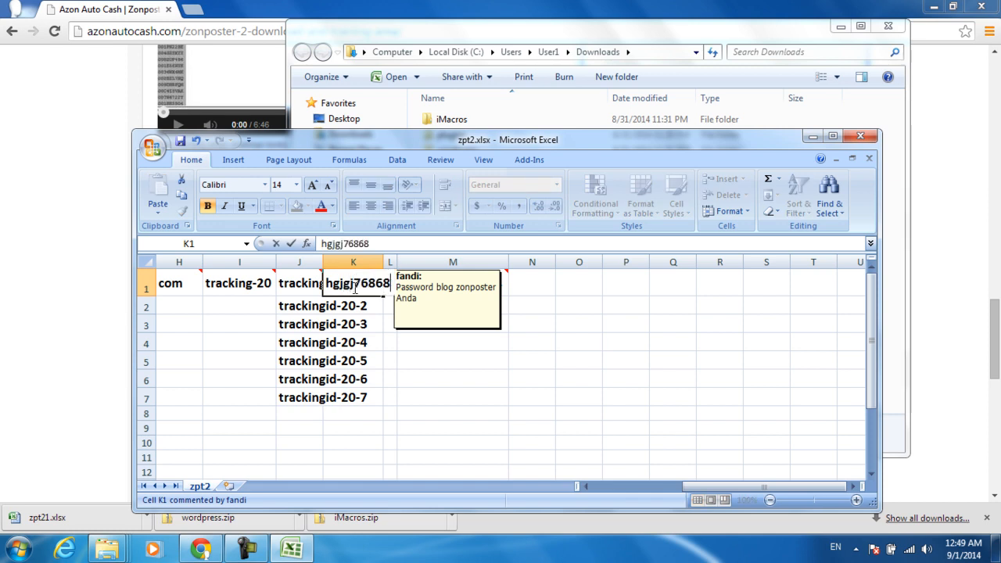
key(Return)
key(Up)
key(Down)
key(Up)
key(Down)
key(Up)
key(Down)
key(Up)
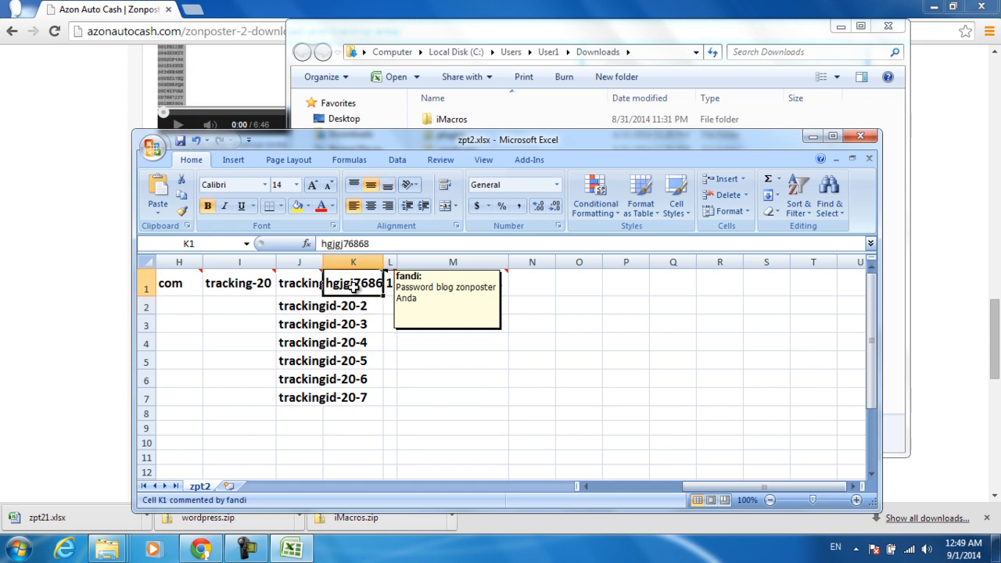
key(ctrl+z)
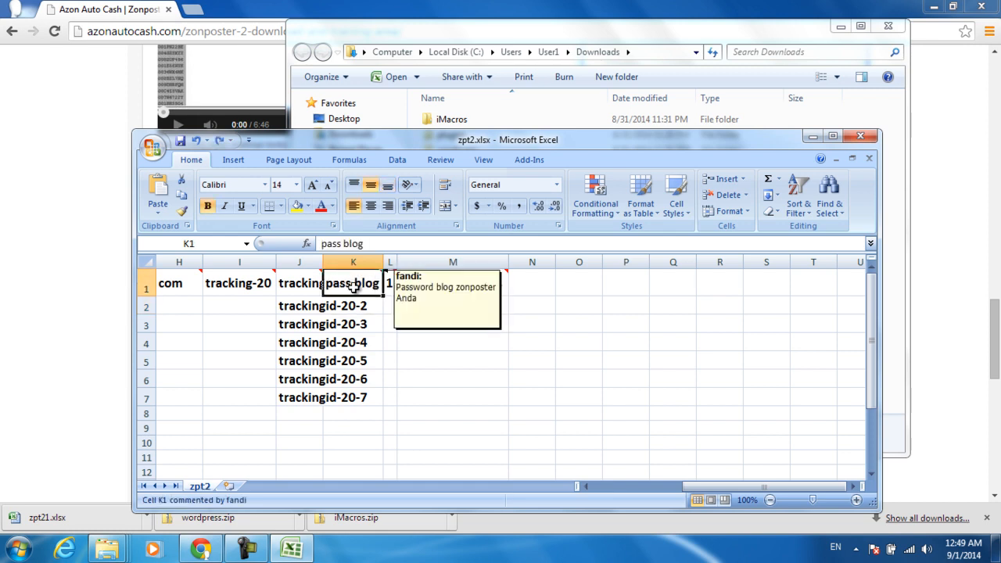
click(399, 335)
click(388, 285)
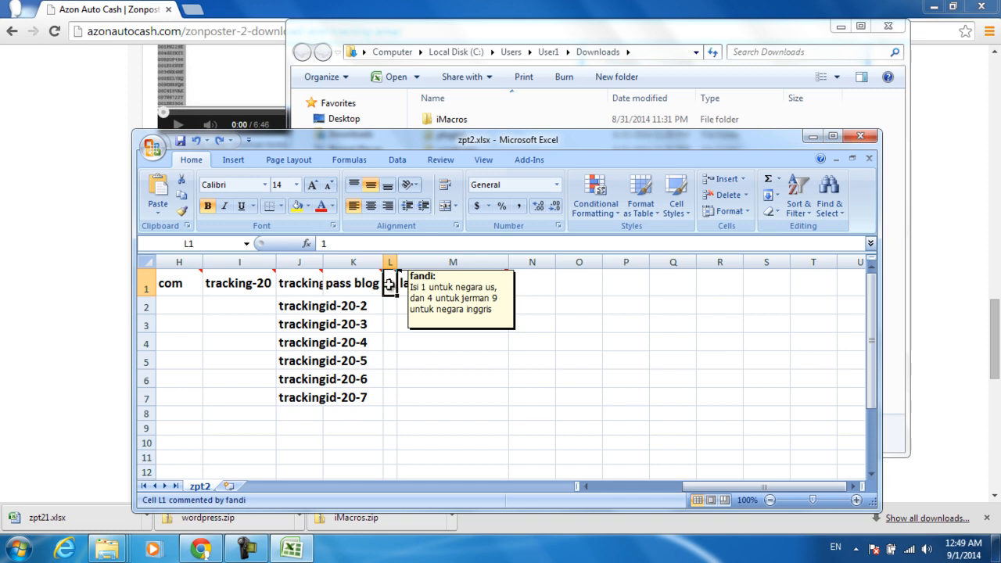
mouse_move(389, 283)
text(9)
key(BackSpace)
text(4)
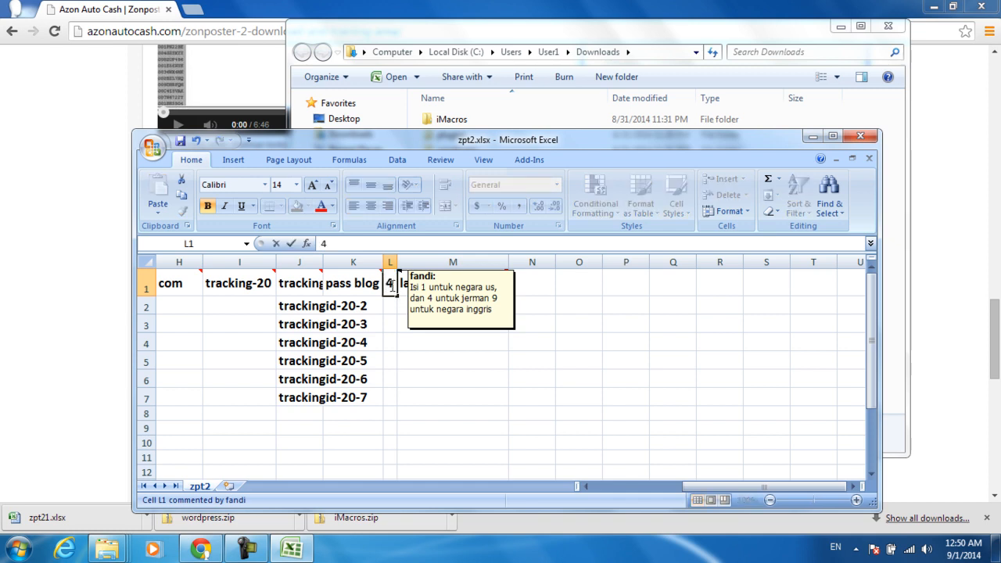
key(Return)
click(390, 286)
click(480, 337)
click(442, 283)
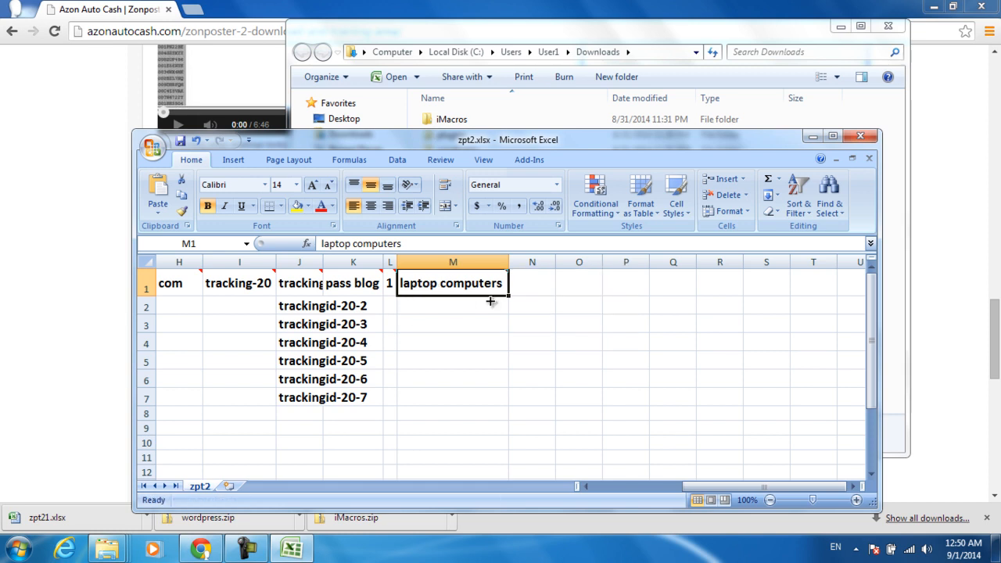
mouse_move(495, 283)
mouse_move(446, 288)
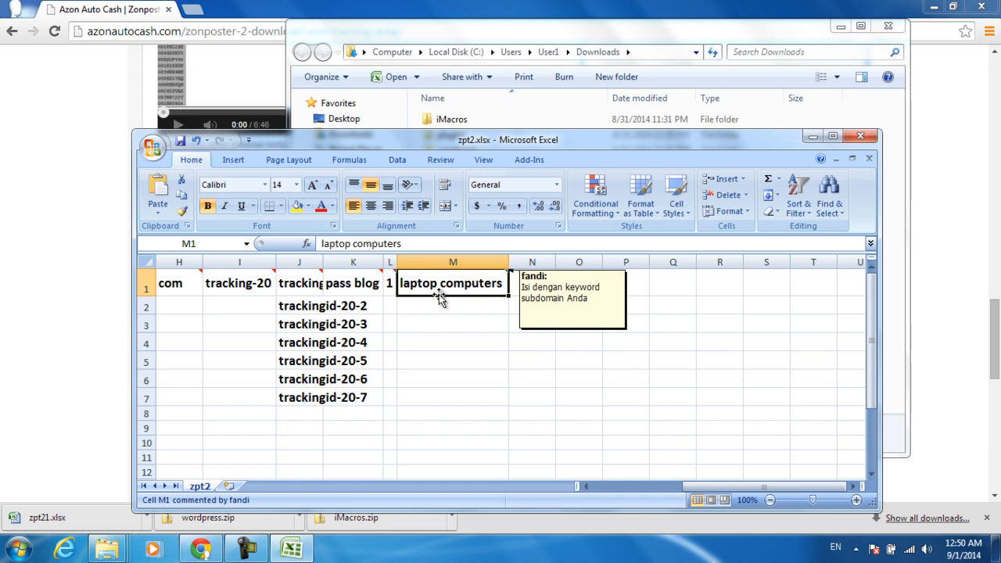
key(Left)
key(Right)
key(Left)
key(Right)
key(Right)
key(Left)
key(Left)
key(Right)
key(Left)
key(Left)
key(Right)
key(Right)
key(Left)
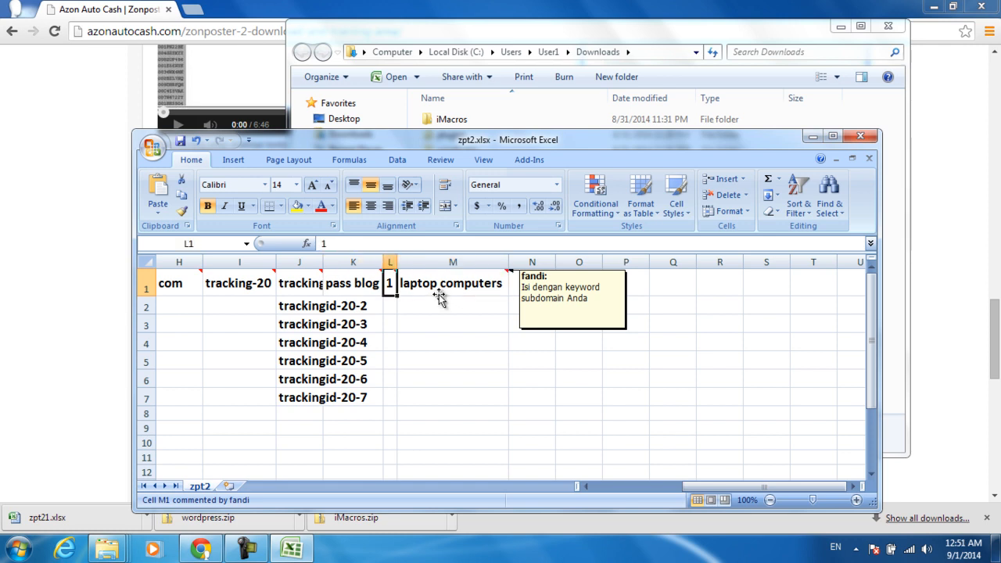
key(ctrl+Home)
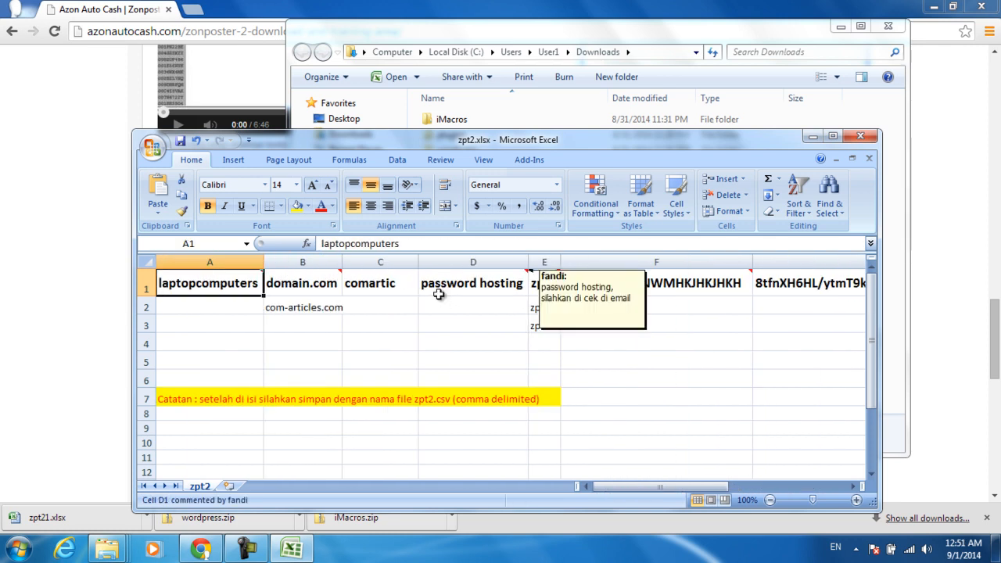
Step: Select the A1, B1 and C1 header cells and dismiss C1's shortcut menu
click(293, 318)
click(288, 307)
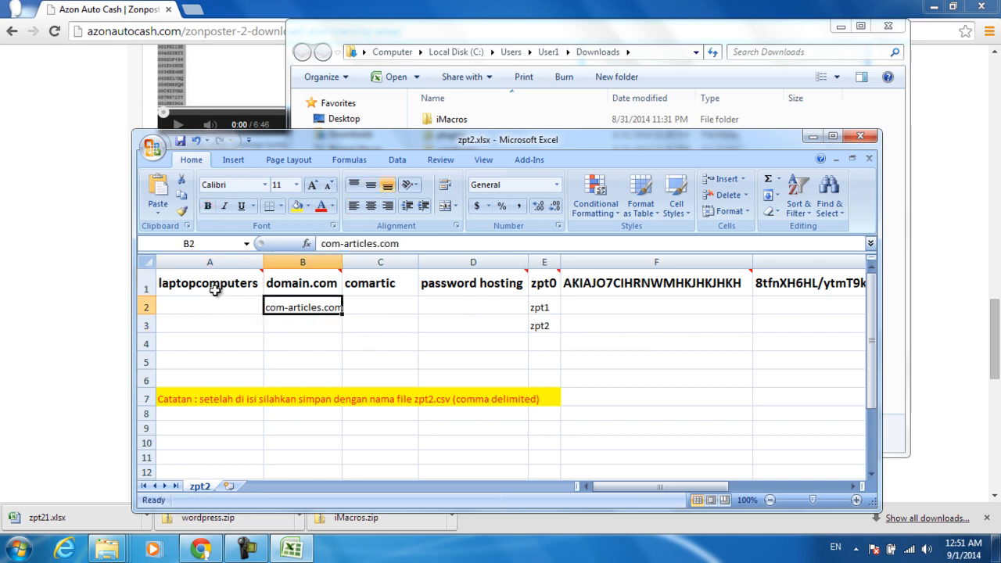
click(206, 286)
click(311, 285)
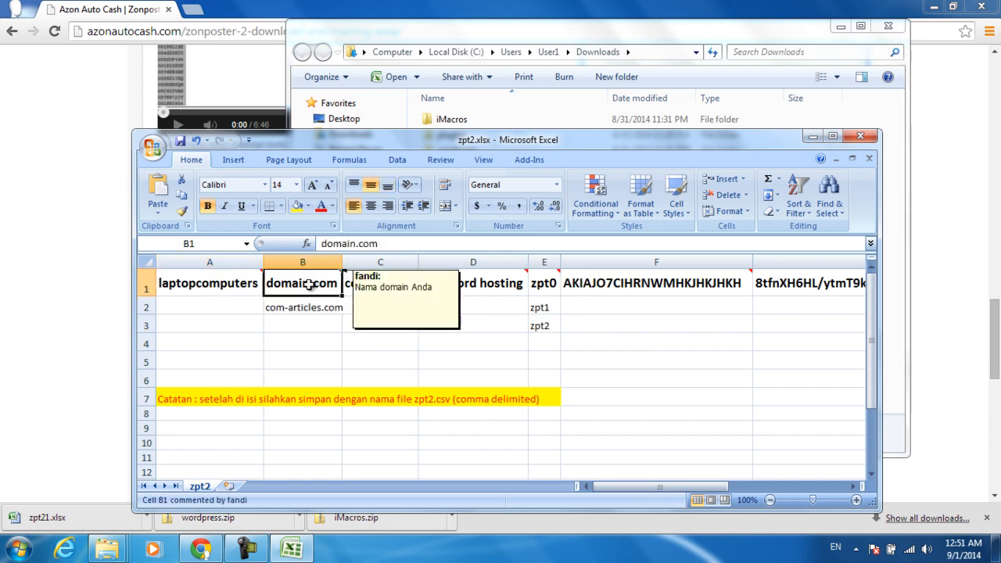
click(374, 285)
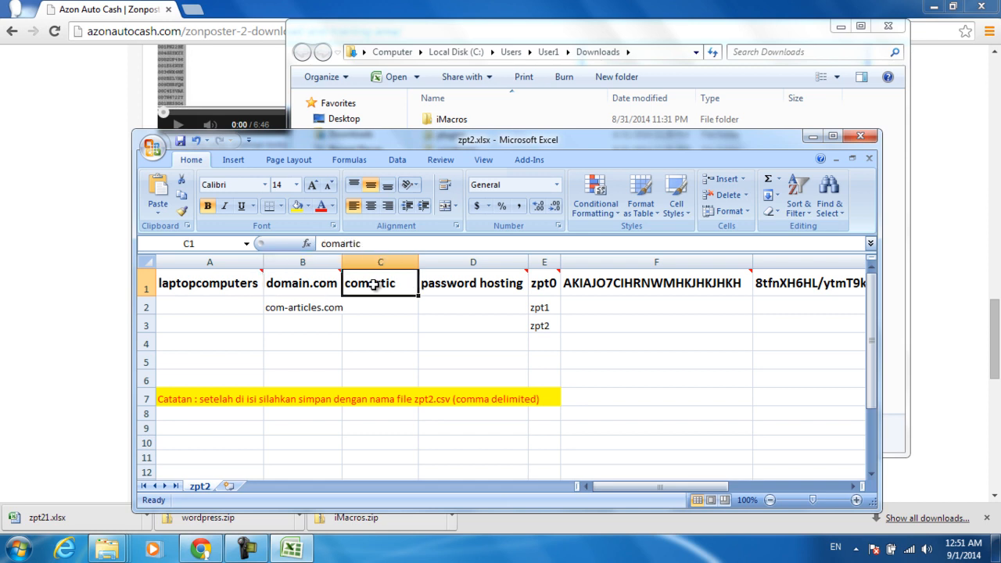
right_click(374, 285)
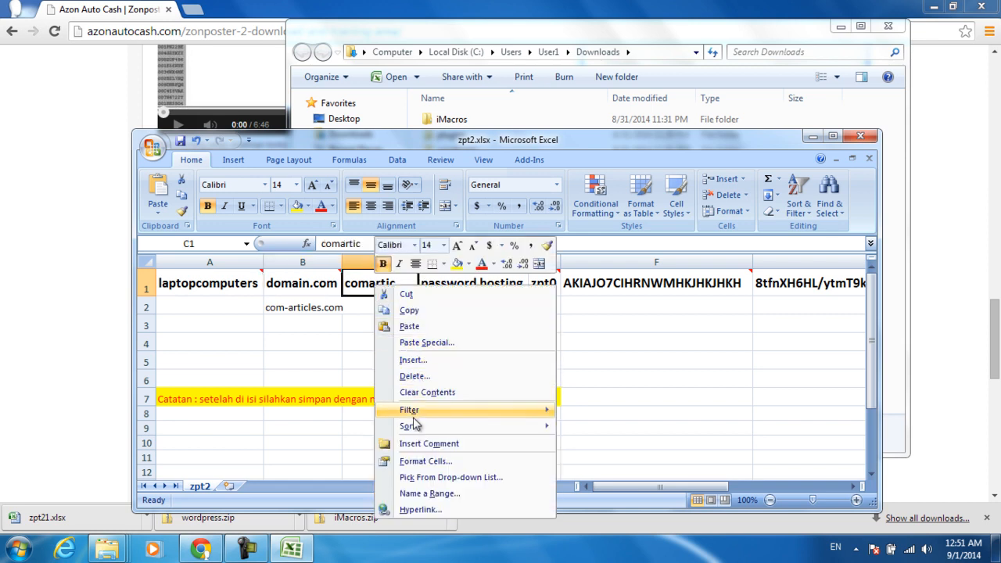
click(302, 362)
Step: Reselect A1, then select C3 and bring up Find and Replace with Ctrl+H
mouse_move(178, 270)
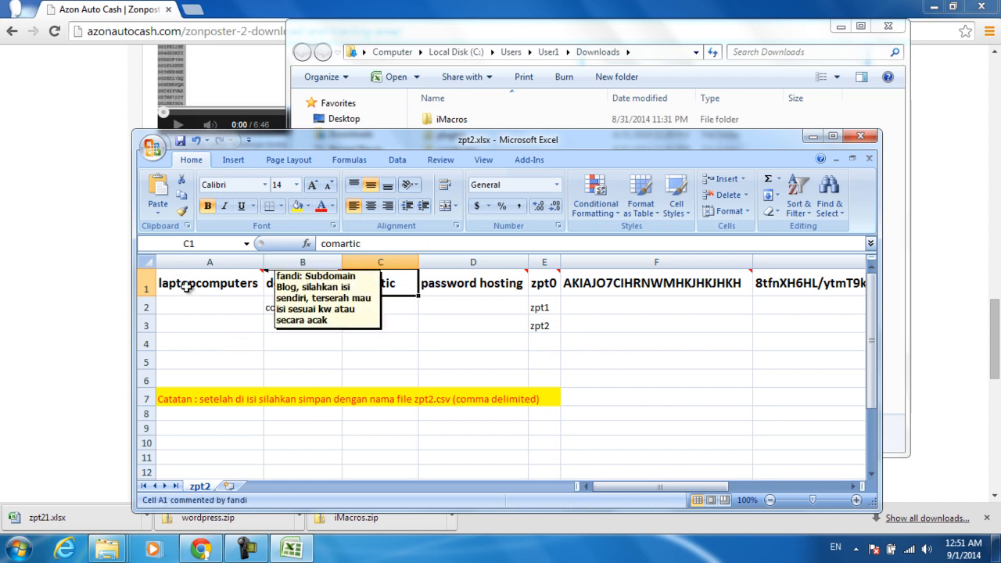
click(186, 290)
click(384, 317)
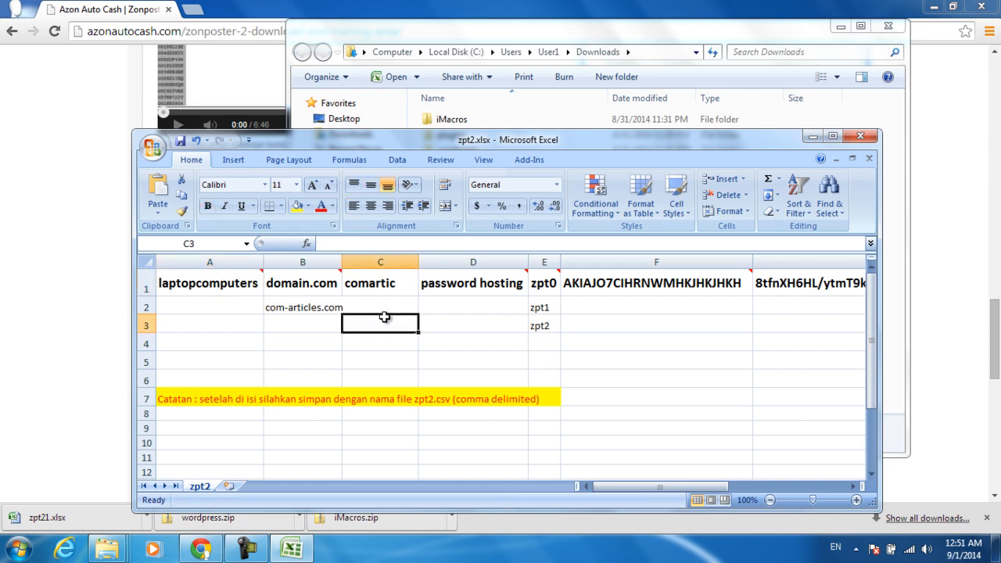
key(ctrl+h)
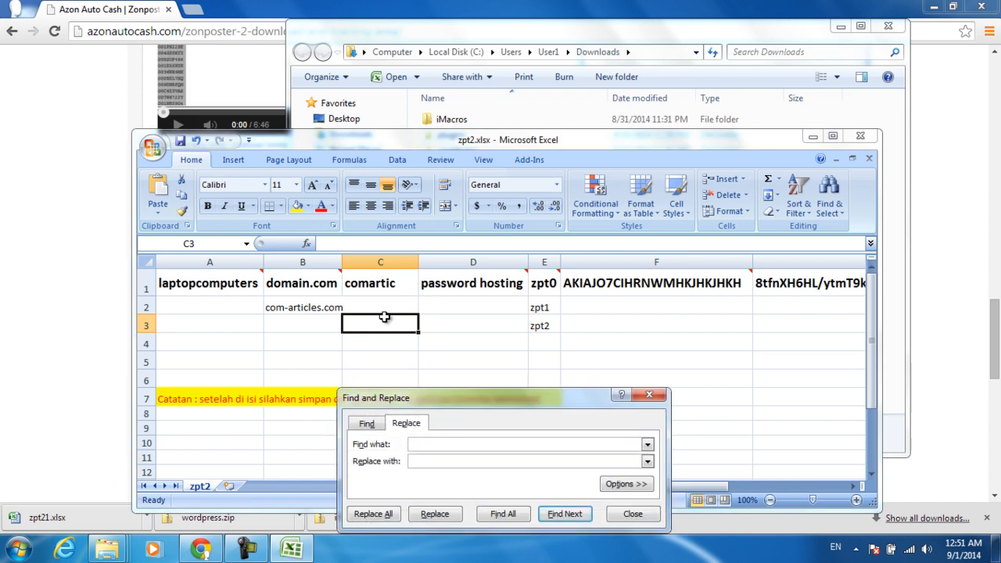
Step: Remove all spaces from the sheet (16 replacements), close the dialog, then undo to restore them
click(417, 461)
click(373, 519)
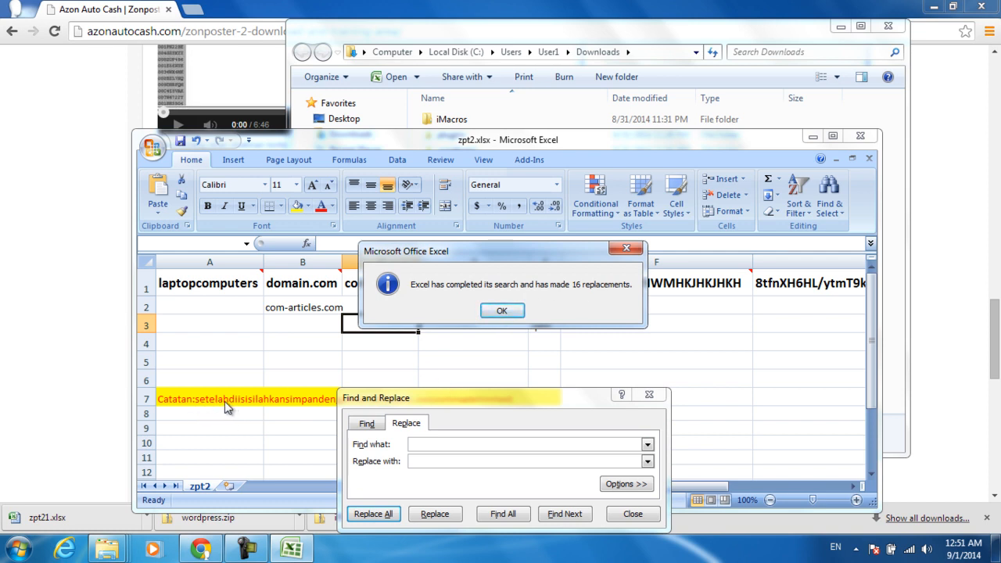
click(502, 311)
click(649, 395)
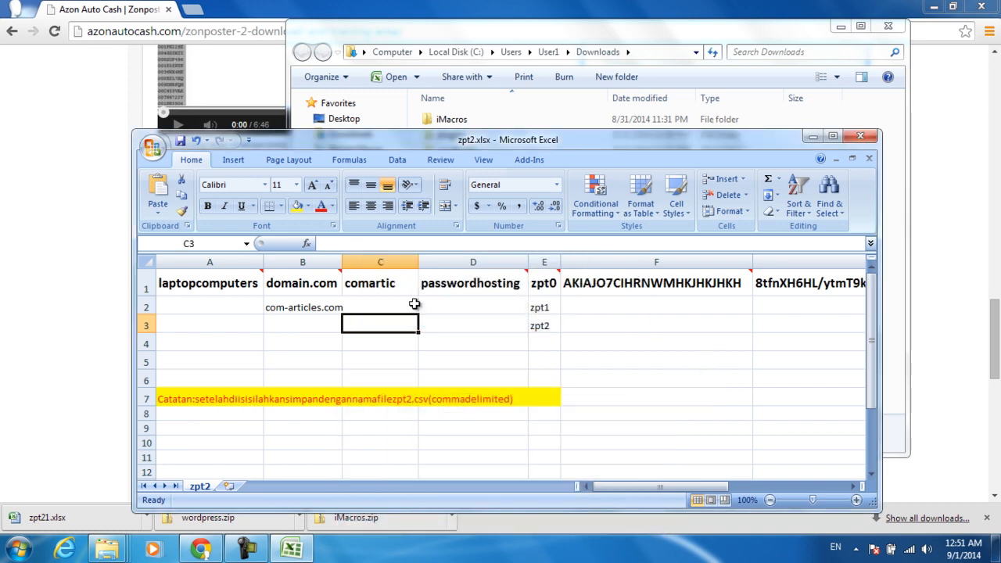
click(368, 286)
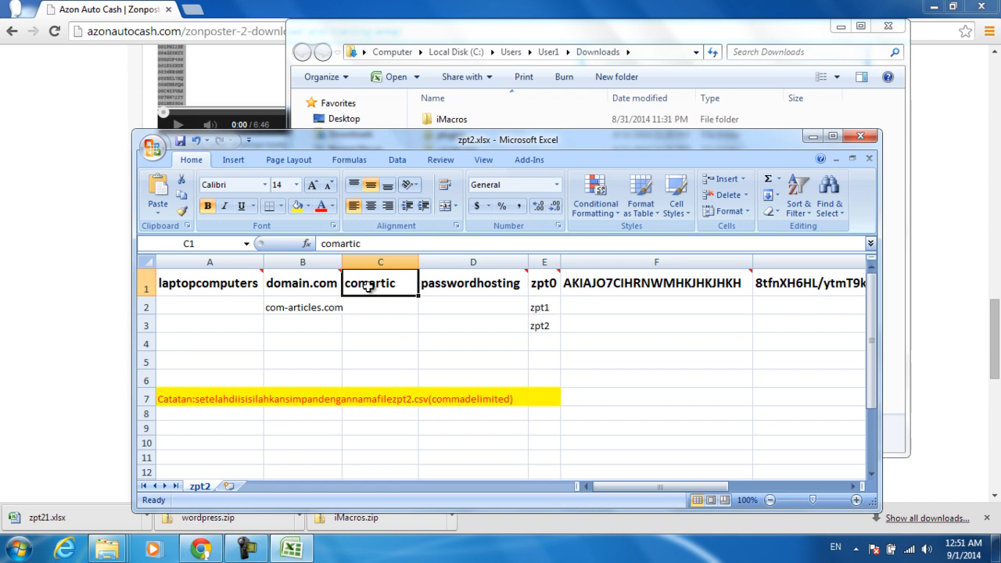
key(ctrl+z)
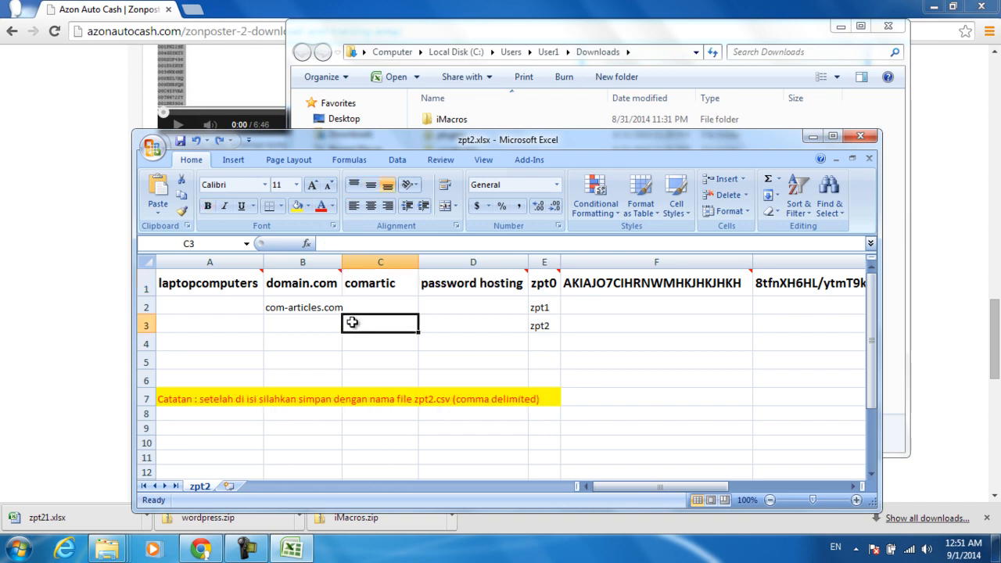
click(288, 374)
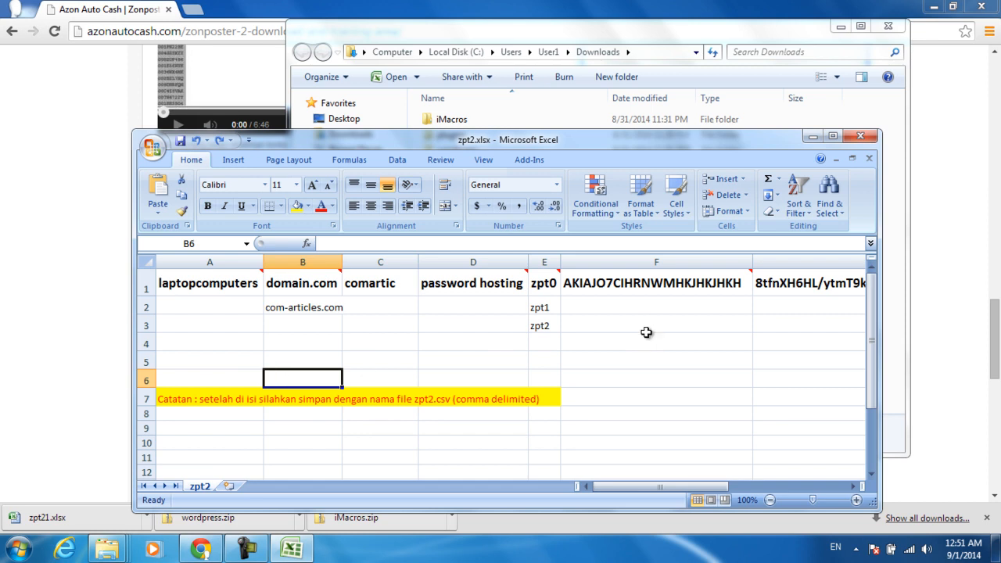
click(190, 286)
key(Right)
key(Right)
key(Right)
key(Right)
key(Right)
key(Right)
key(Right)
key(Right)
key(Right)
key(Right)
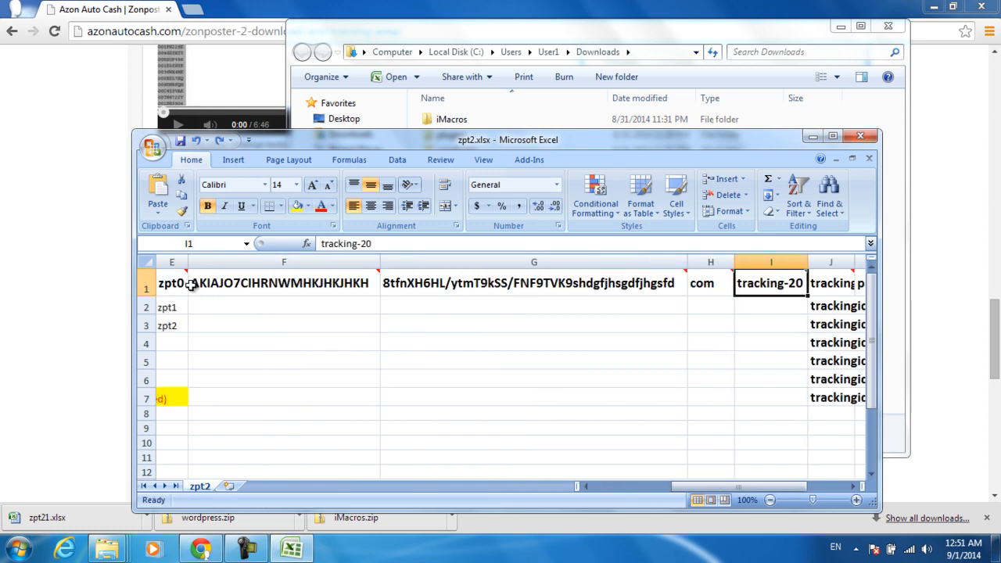
key(Right)
key(Right)
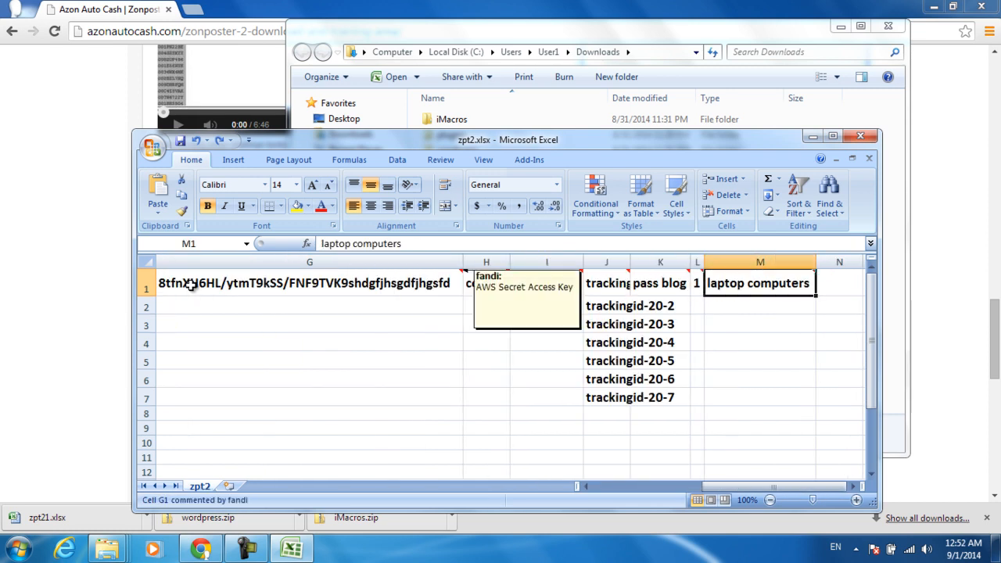
key(Left)
key(Left)
key(Left)
key(Left)
key(Left)
key(Left)
key(Left)
key(Left)
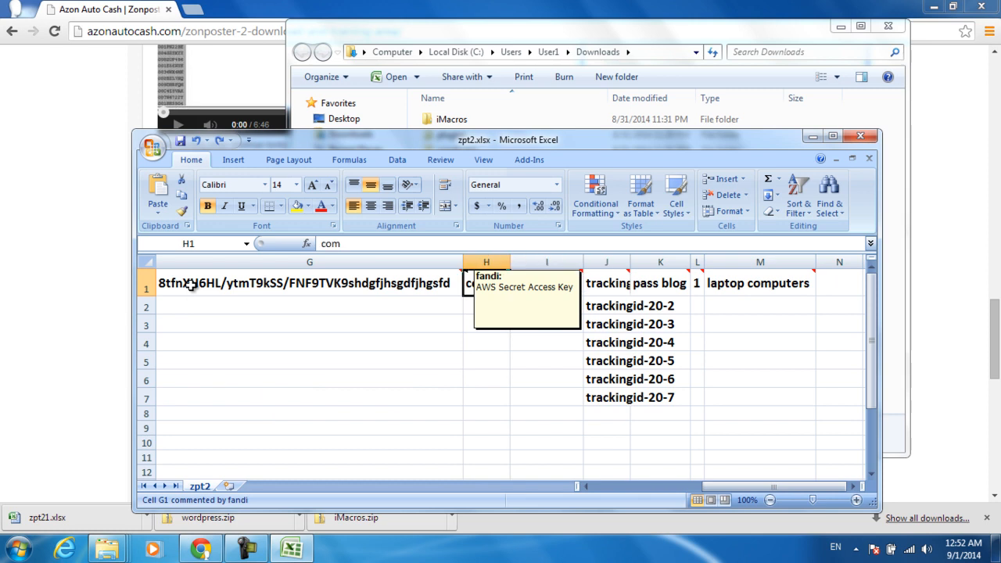
key(Left)
key(Left)
key(Left)
key(Left)
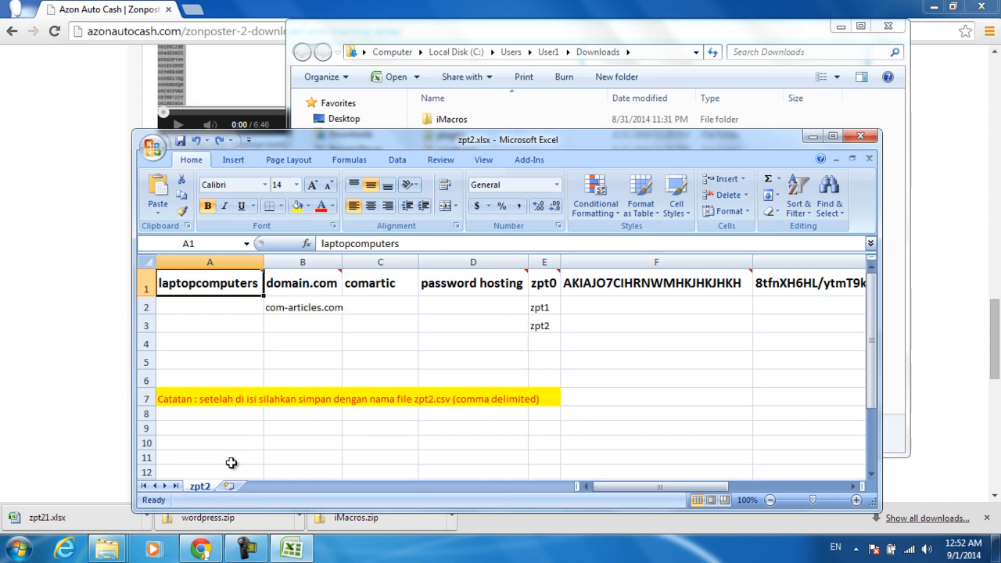
click(248, 549)
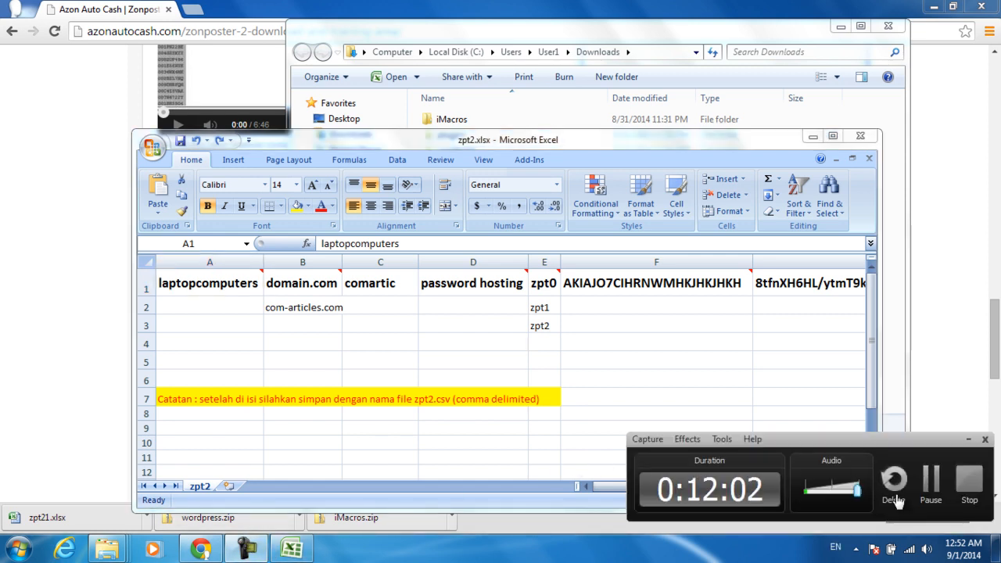
click(968, 479)
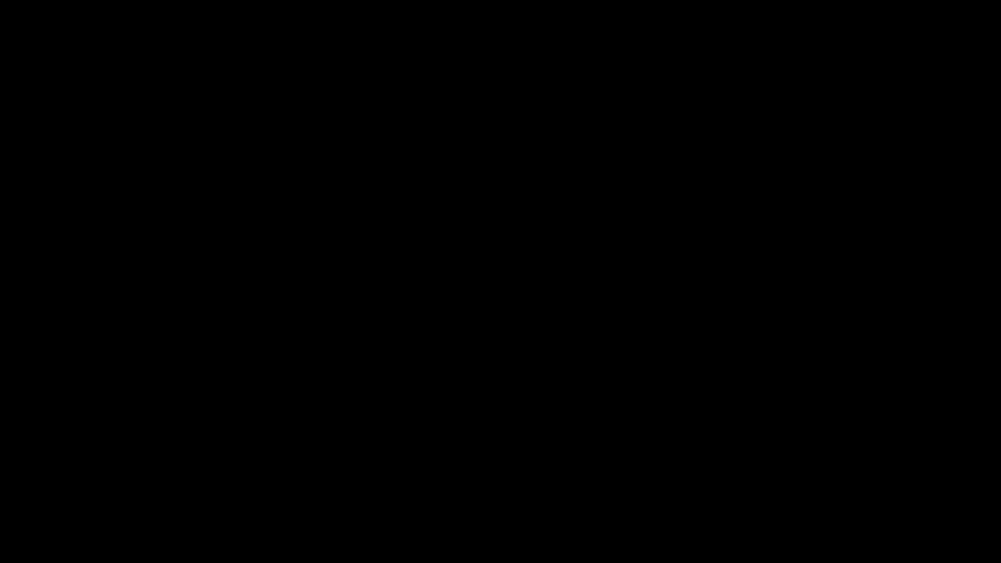